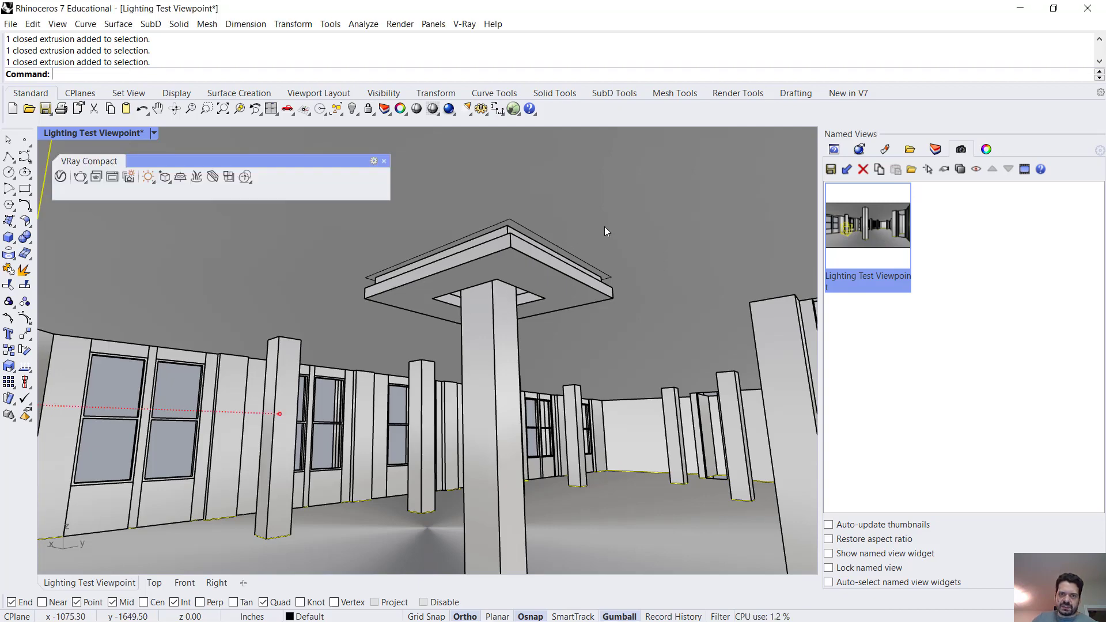
Hide the selected ceiling pieces and the right-hand ceiling beam
{"action": "type", "text": "Hide"}
{"action": "key", "text": "Return"}
{"action": "type", "text": "Hide"}
{"action": "key", "text": "Return"}
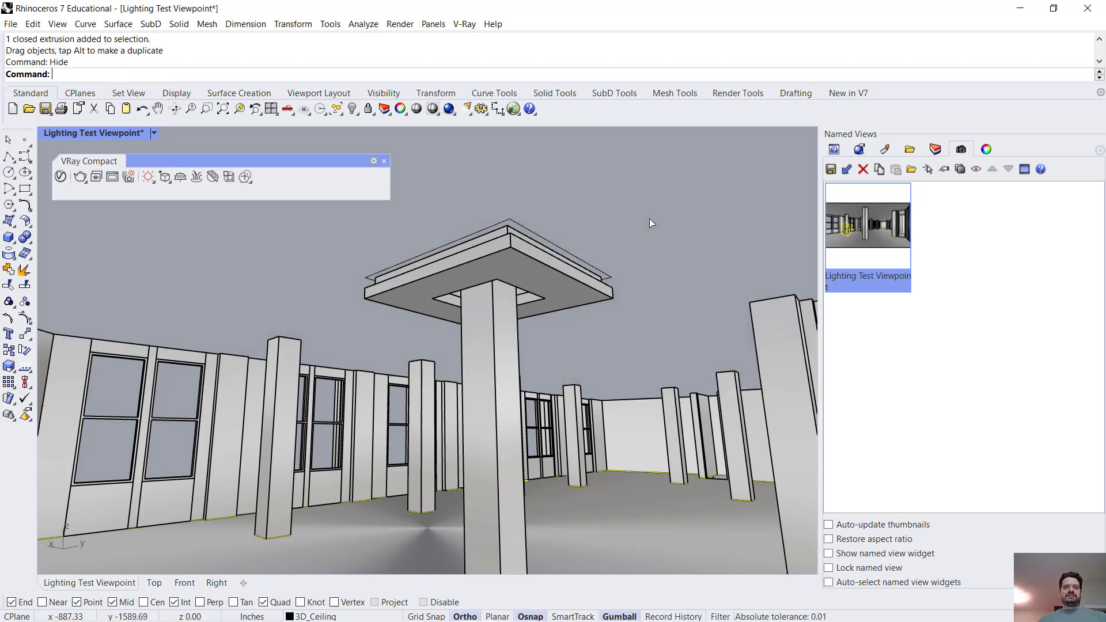
Select the ceiling slab around the column, zoom to it, and orbit to a close oblique view
{"action": "left_click", "coordinate": [562, 263]}
{"action": "type", "text": "Z"}
{"action": "key", "text": "Return"}
{"action": "type", "text": "s"}
{"action": "key", "text": "Return"}
{"action": "right_click_drag", "start_coordinate": [731, 245], "coordinate": [594, 358]}
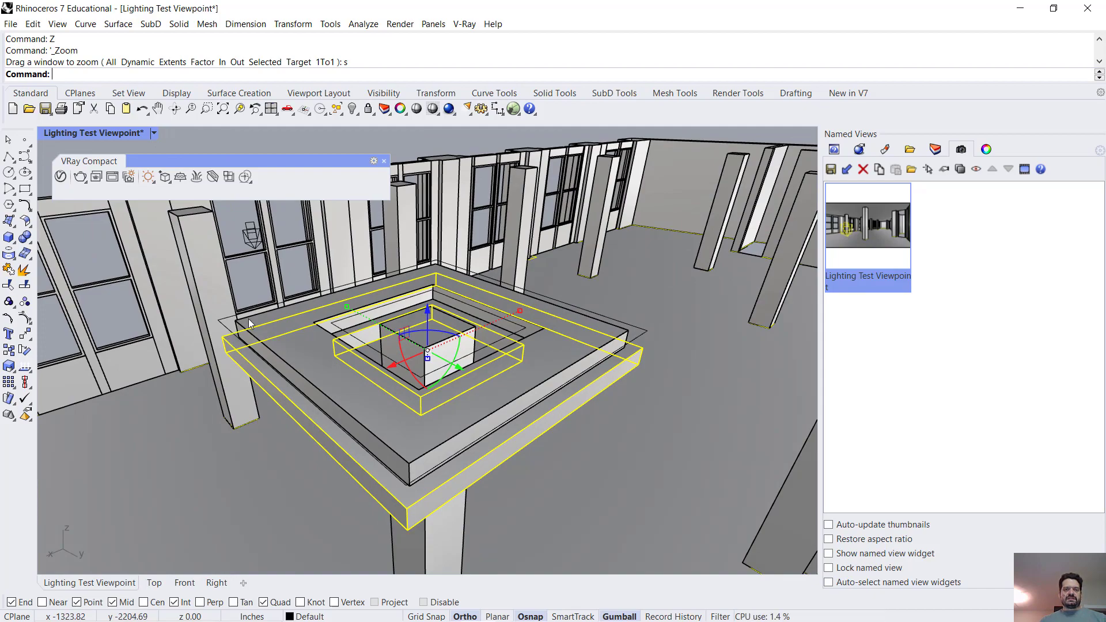
{"action": "right_click_drag", "start_coordinate": [232, 339], "coordinate": [356, 484]}
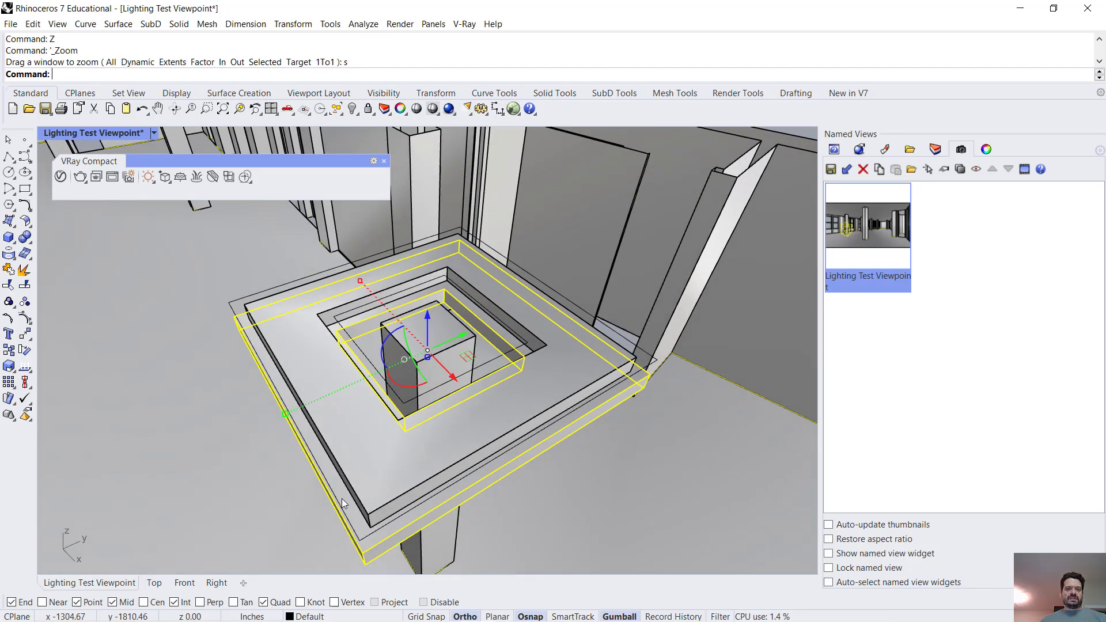
{"action": "right_click_drag", "start_coordinate": [410, 422], "coordinate": [343, 420]}
{"action": "scroll", "coordinate": [375, 303], "scroll_direction": "up", "scroll_amount": 3}
{"action": "right_click_drag", "start_coordinate": [375, 303], "coordinate": [448, 294]}
Delete the two stray closed outline curves on the slab
{"action": "key", "text": "Escape"}
{"action": "left_click", "coordinate": [413, 265]}
{"action": "key", "text": "Delete"}
{"action": "left_click", "coordinate": [509, 215]}
{"action": "key", "text": "Delete"}
{"action": "mouse_move", "coordinate": [492, 339]}
{"action": "right_mouse_down"}
{"action": "mouse_move", "coordinate": [490, 374]}
{"action": "mouse_move", "coordinate": [487, 349]}
{"action": "mouse_move", "coordinate": [475, 352]}
{"action": "right_mouse_up"}
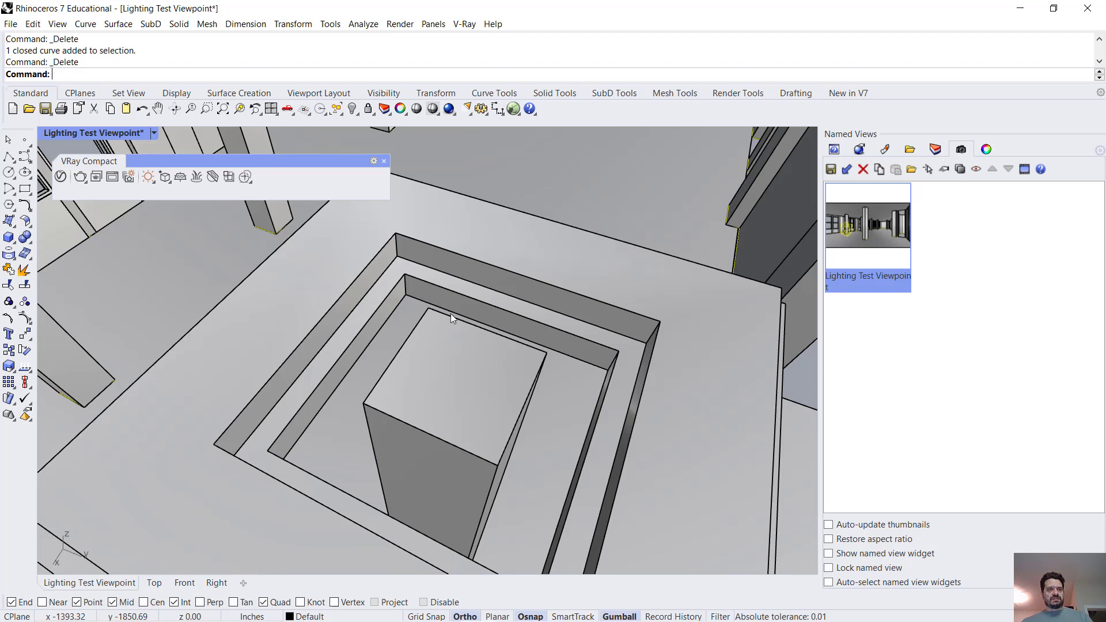
Maximize the Top view and centre the slab's rectangles in the plan
{"action": "double_click", "coordinate": [84, 136]}
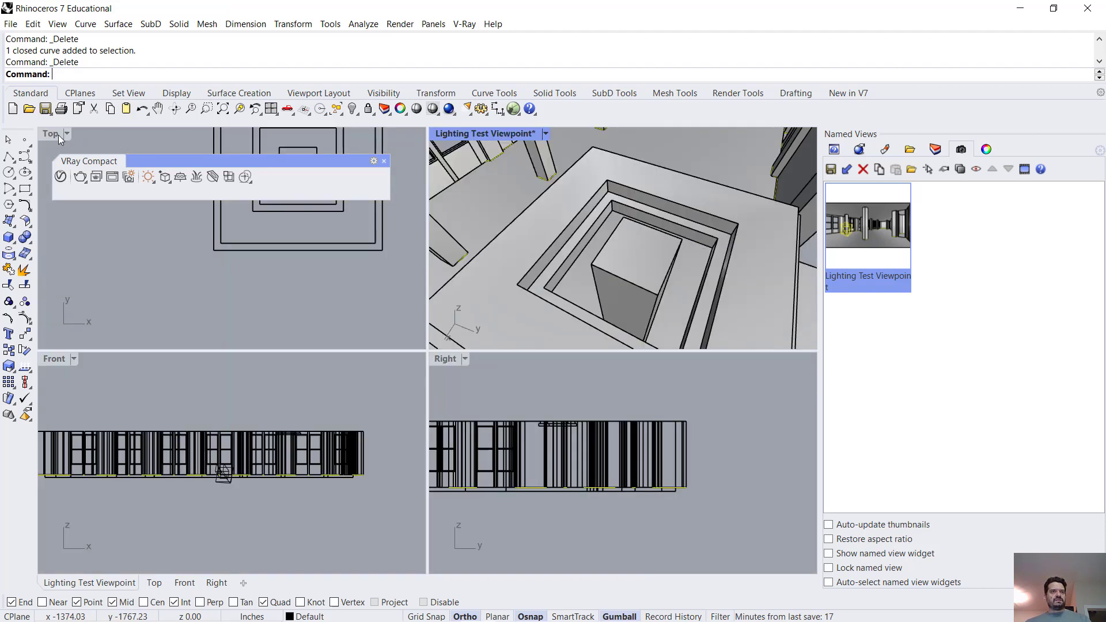
{"action": "double_click", "coordinate": [60, 139]}
{"action": "scroll", "coordinate": [467, 247], "scroll_direction": "down", "scroll_amount": 2}
{"action": "right_click_drag", "start_coordinate": [523, 281], "coordinate": [523, 393]}
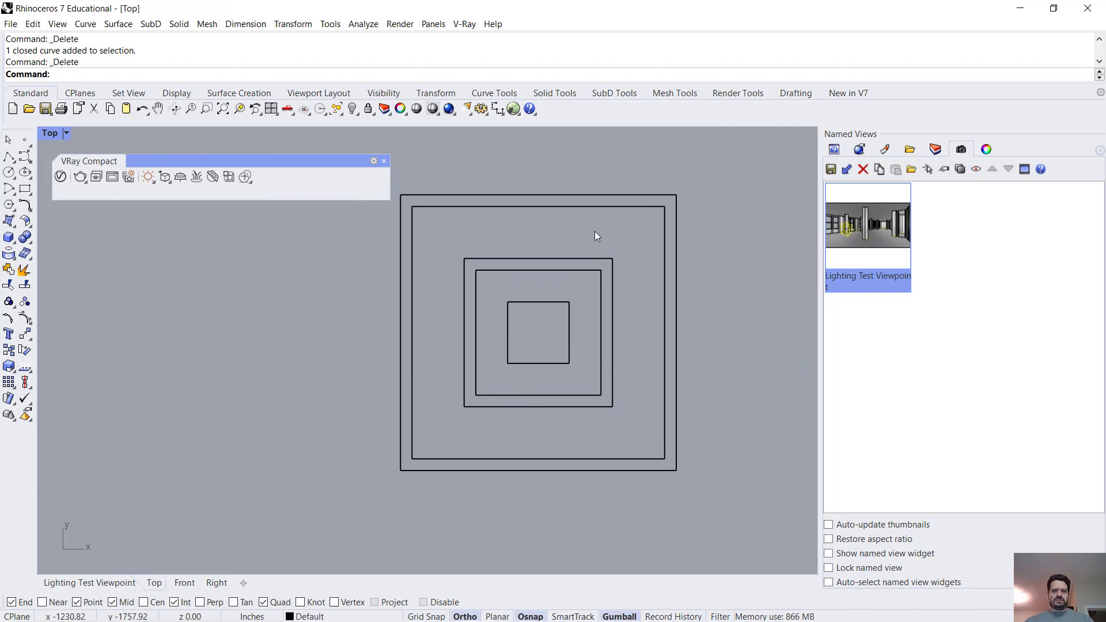
Offset the middle rectangle 1 unit toward its inner side
{"action": "type", "text": "Offset"}
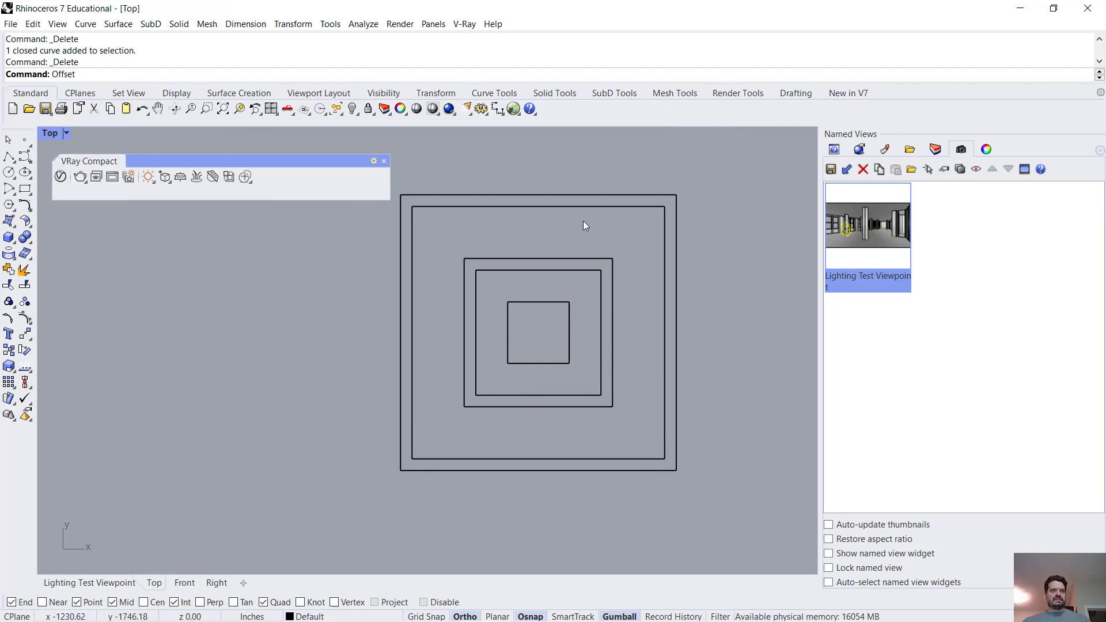
{"action": "key", "text": "Return"}
{"action": "left_click", "coordinate": [105, 76]}
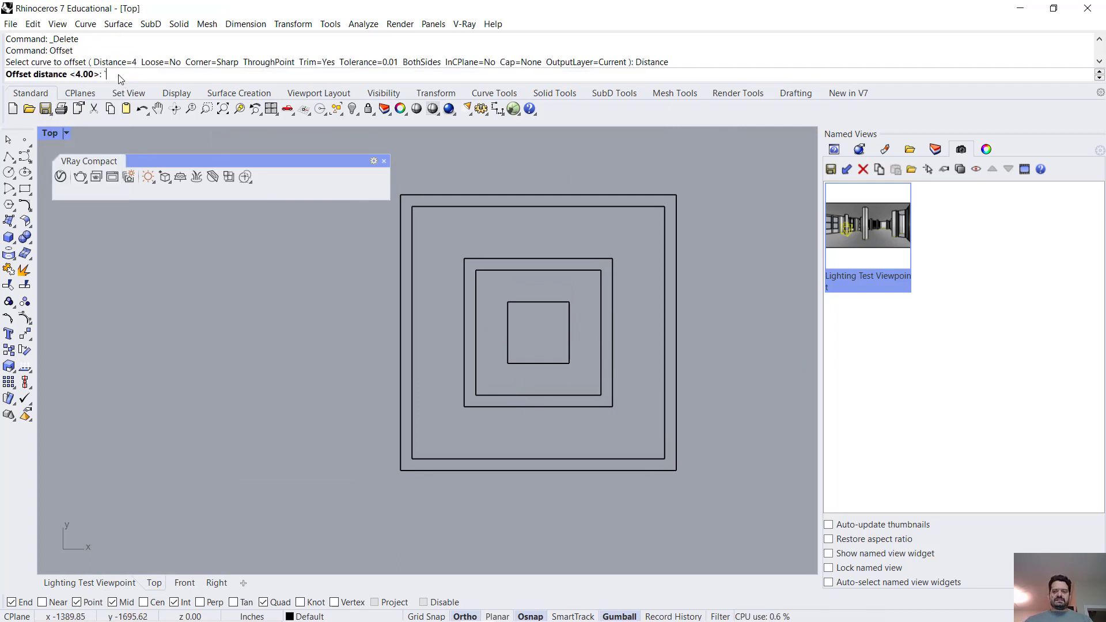
{"action": "type", "text": "1"}
{"action": "key", "text": "Return"}
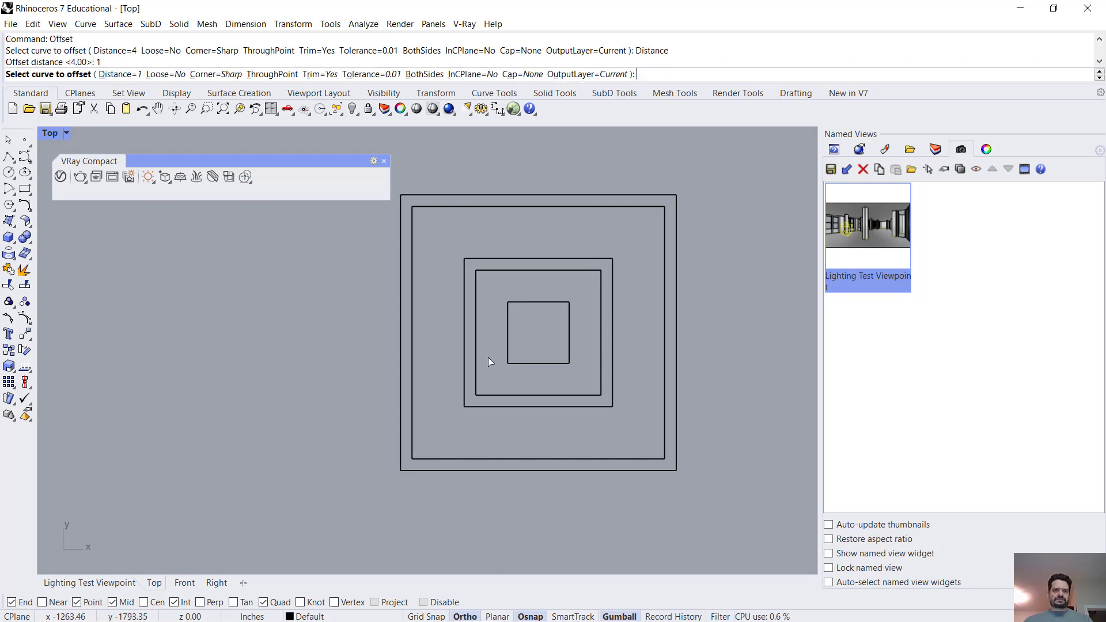
{"action": "left_click", "coordinate": [468, 363]}
{"action": "left_click", "coordinate": [515, 399]}
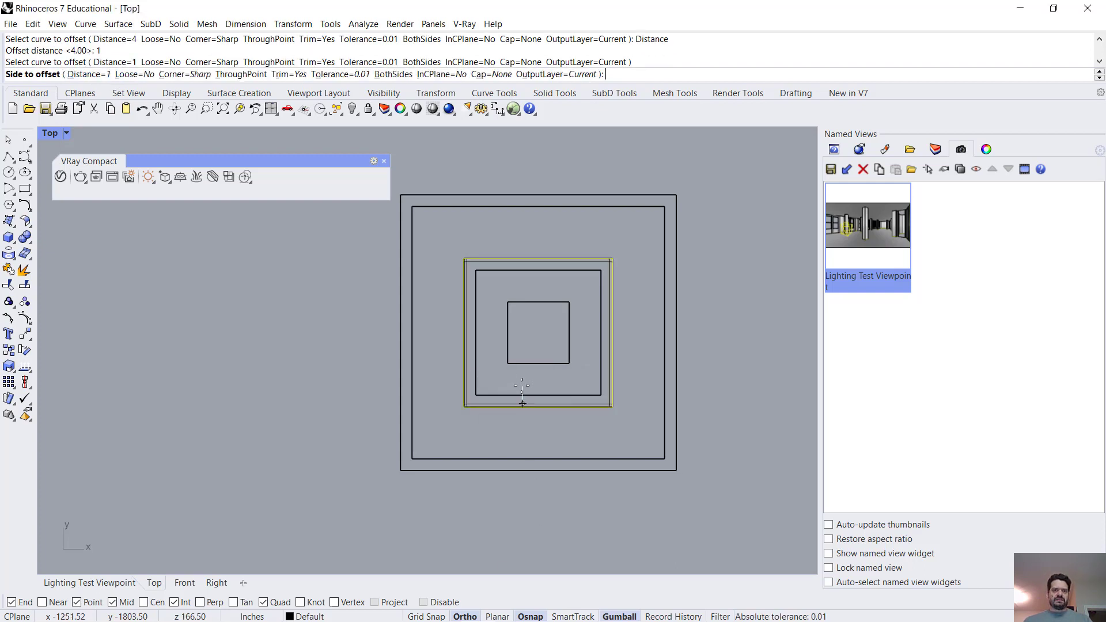
{"action": "scroll", "coordinate": [467, 386], "scroll_direction": "up", "scroll_amount": 5}
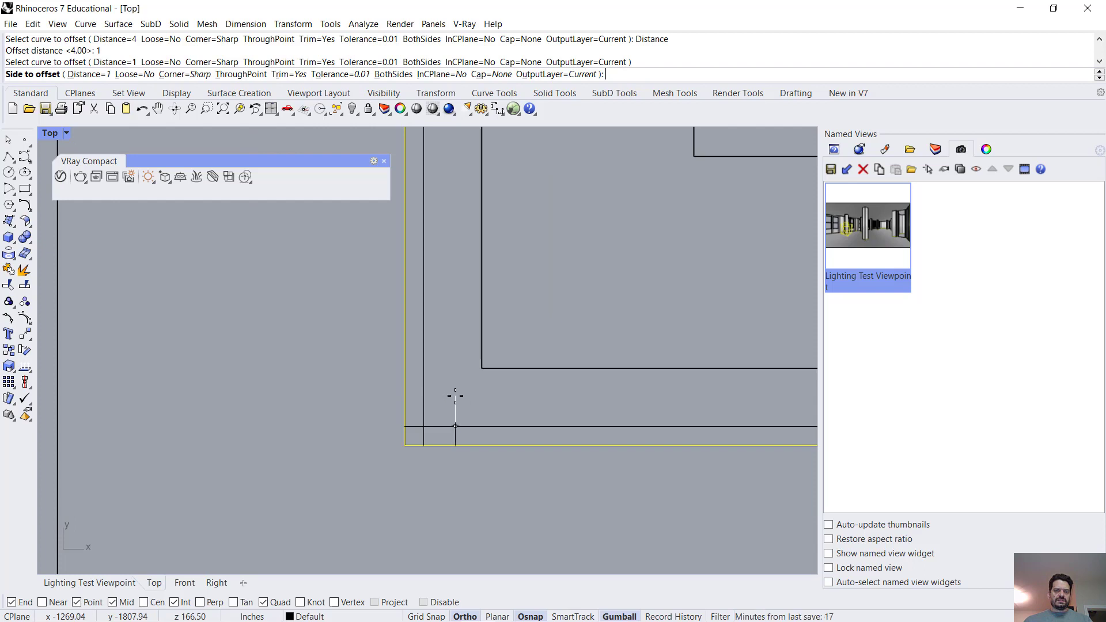
{"action": "left_click", "coordinate": [459, 401]}
{"action": "scroll", "coordinate": [459, 403], "scroll_direction": "down", "scroll_amount": 4}
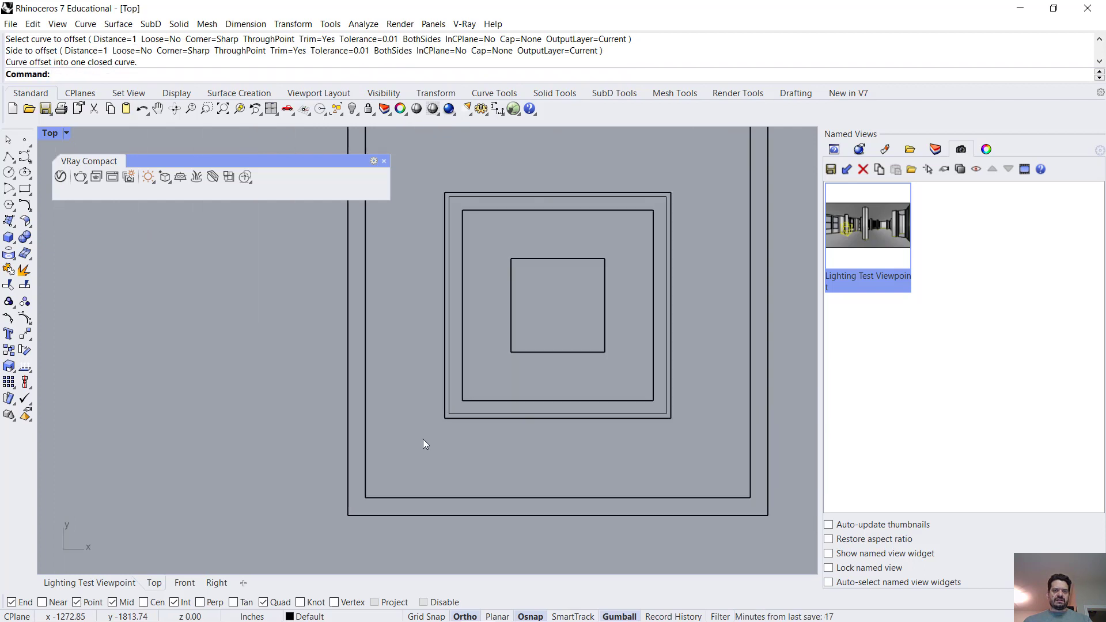
Offset the outer rectangle 1 unit inward as well, then select both new curves
{"action": "key", "text": "Return"}
{"action": "left_click", "coordinate": [366, 450]}
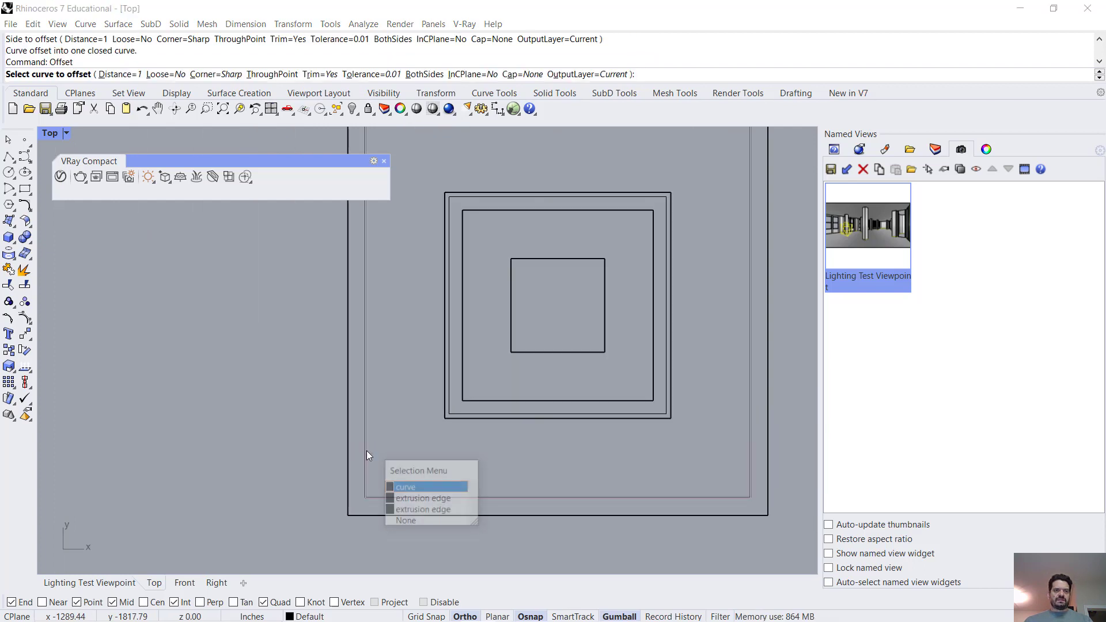
{"action": "left_click", "coordinate": [404, 487]}
{"action": "left_click", "coordinate": [335, 485]}
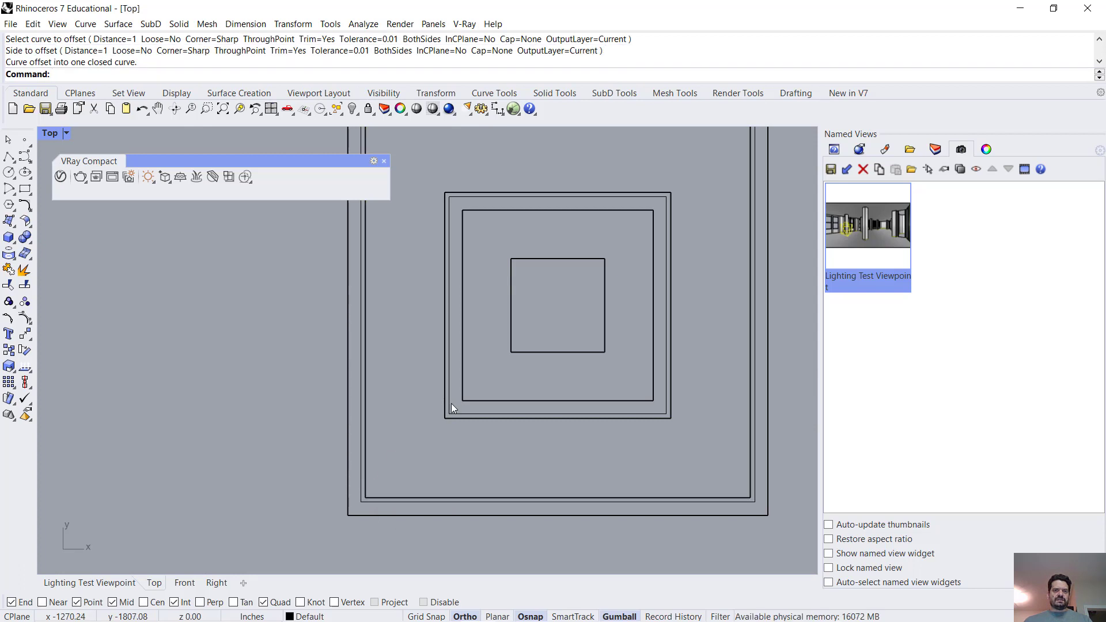
{"action": "left_click", "coordinate": [450, 406]}
{"action": "key", "text": "Return"}
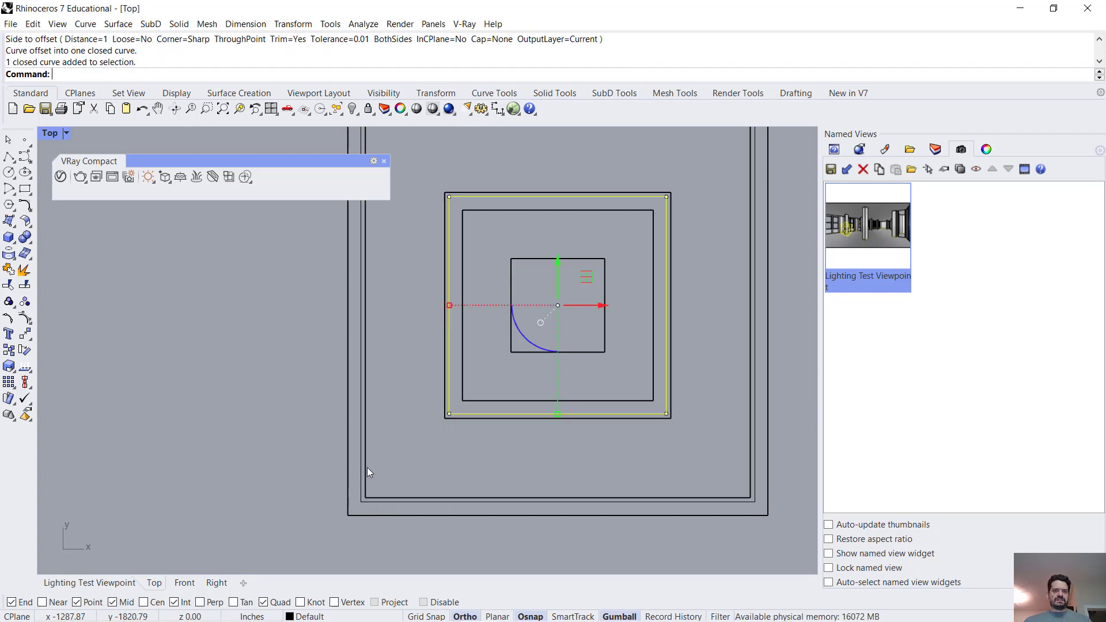
{"action": "left_click", "coordinate": [362, 468]}
In a maximized Perspective view, move both offset curves 5 units down along Z
{"action": "double_click", "coordinate": [52, 133]}
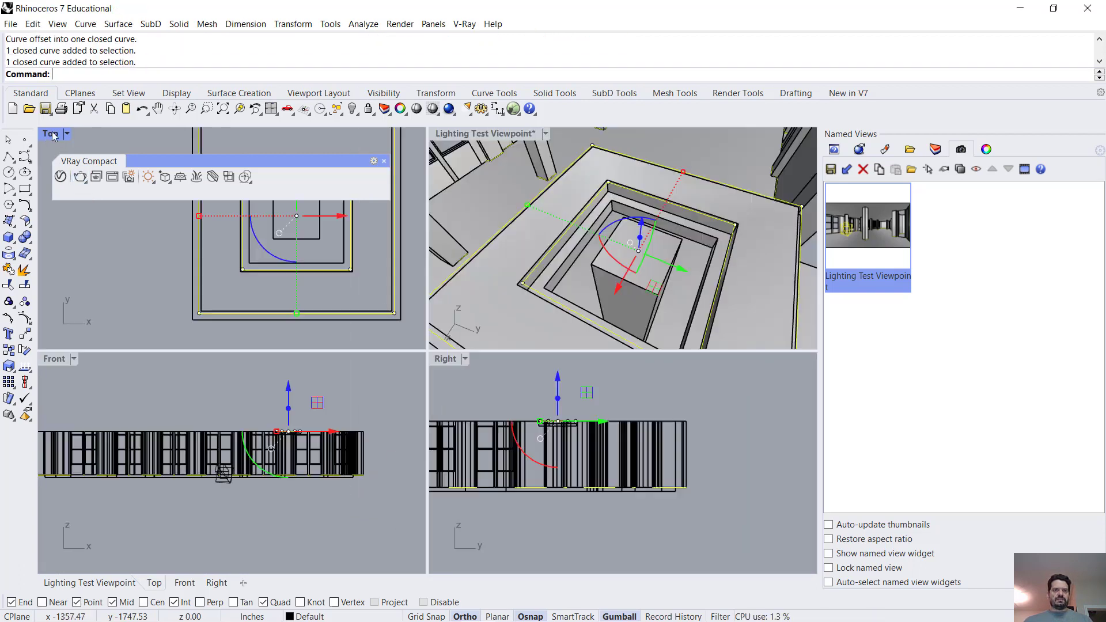
{"action": "double_click", "coordinate": [458, 138]}
{"action": "right_click_drag", "start_coordinate": [484, 217], "coordinate": [471, 291]}
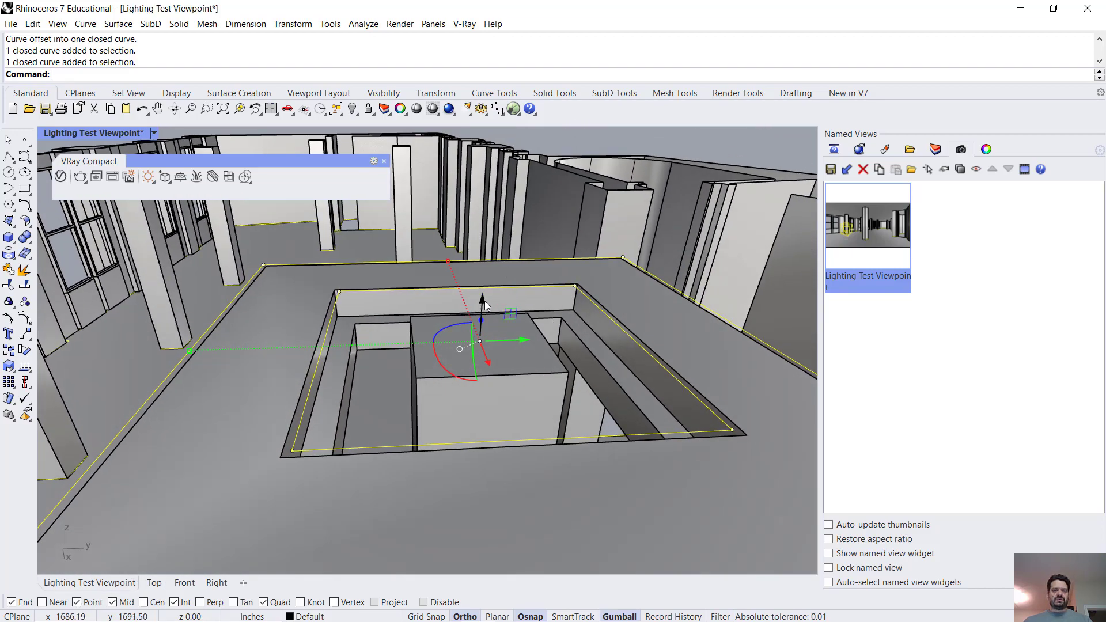
{"action": "left_click", "coordinate": [483, 302]}
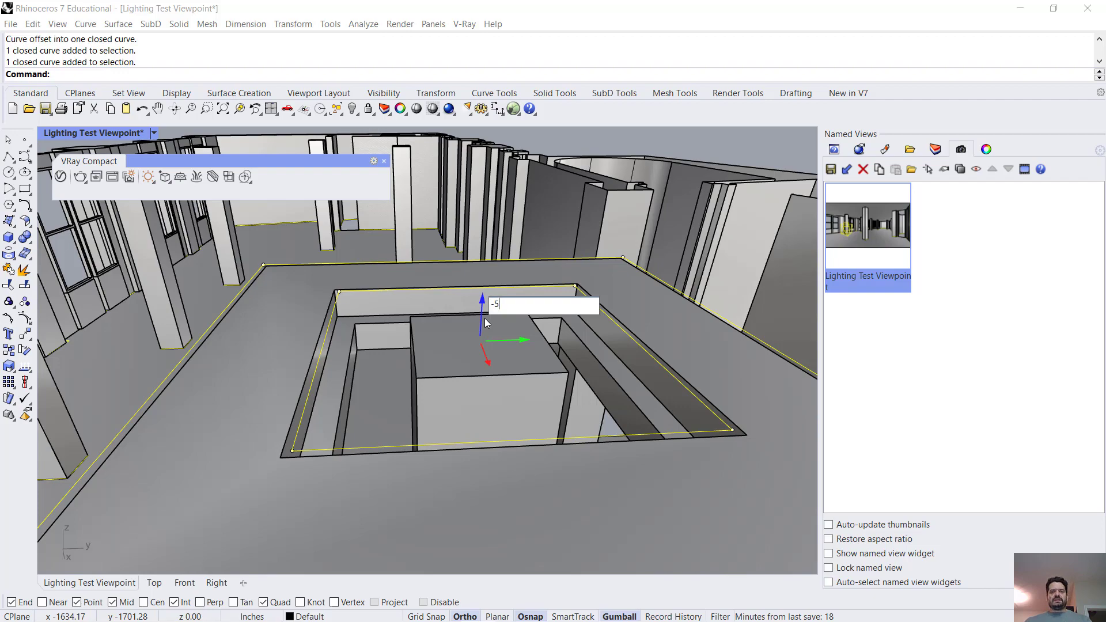
{"action": "key", "text": "Return"}
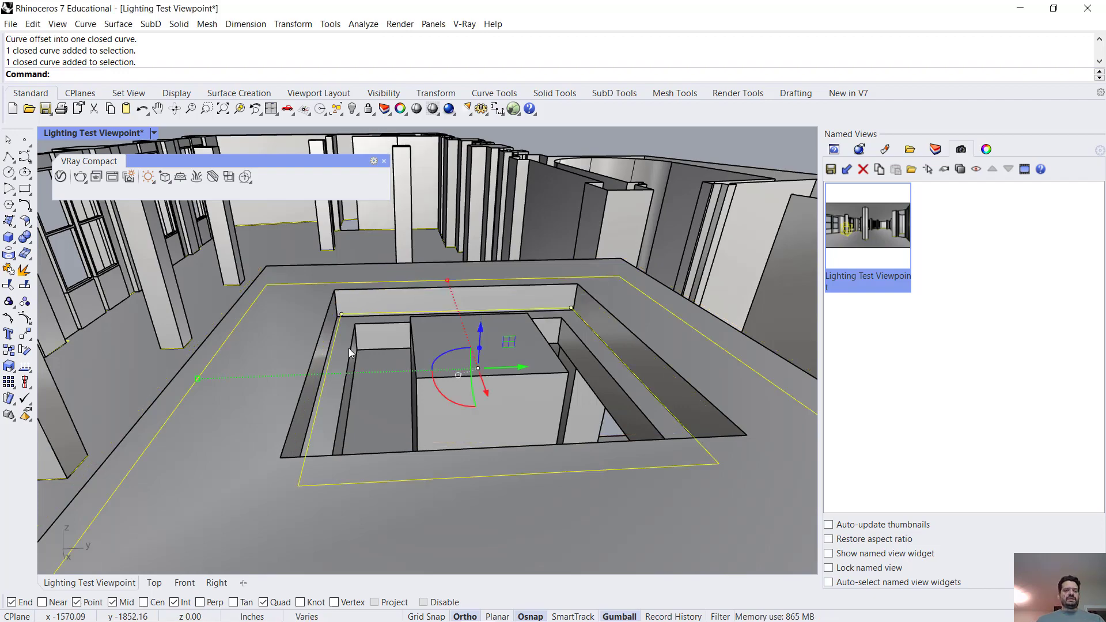
{"action": "right_click_drag", "start_coordinate": [357, 348], "coordinate": [518, 326]}
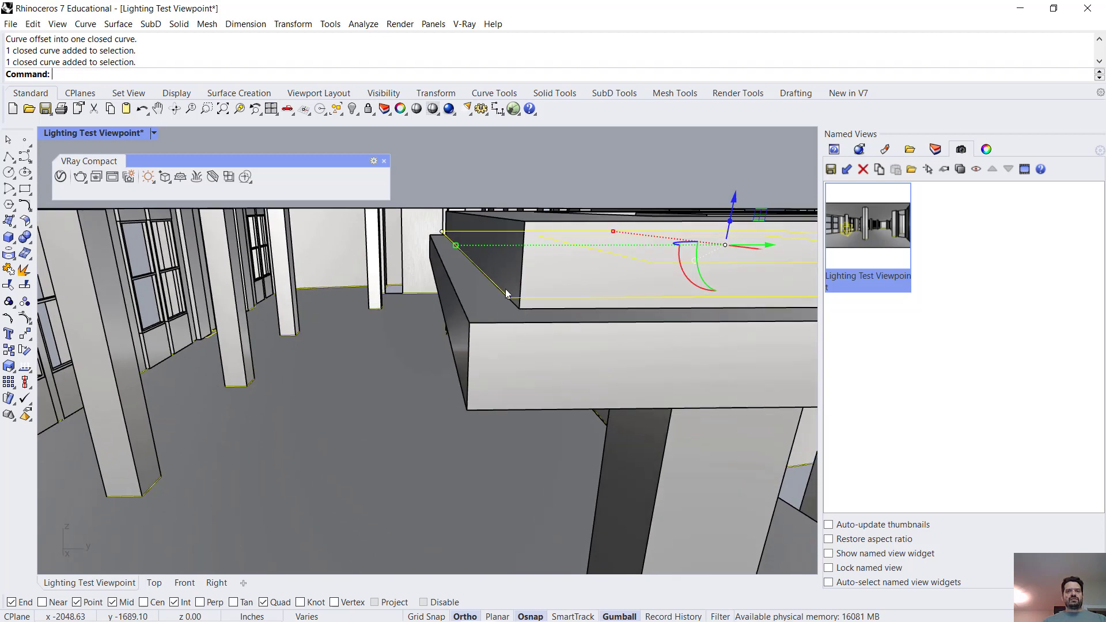
{"action": "right_click_drag", "start_coordinate": [511, 287], "coordinate": [465, 316]}
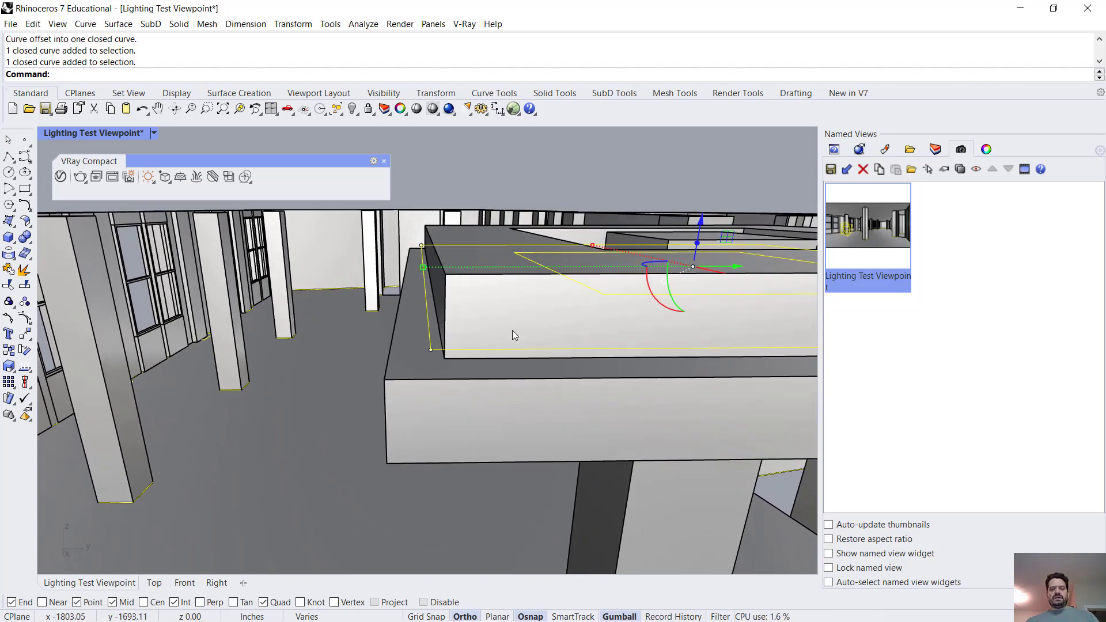
Run Pipe along the offset curves with a 0.7 radius
{"action": "type", "text": "Pipe"}
{"action": "key", "text": "Return"}
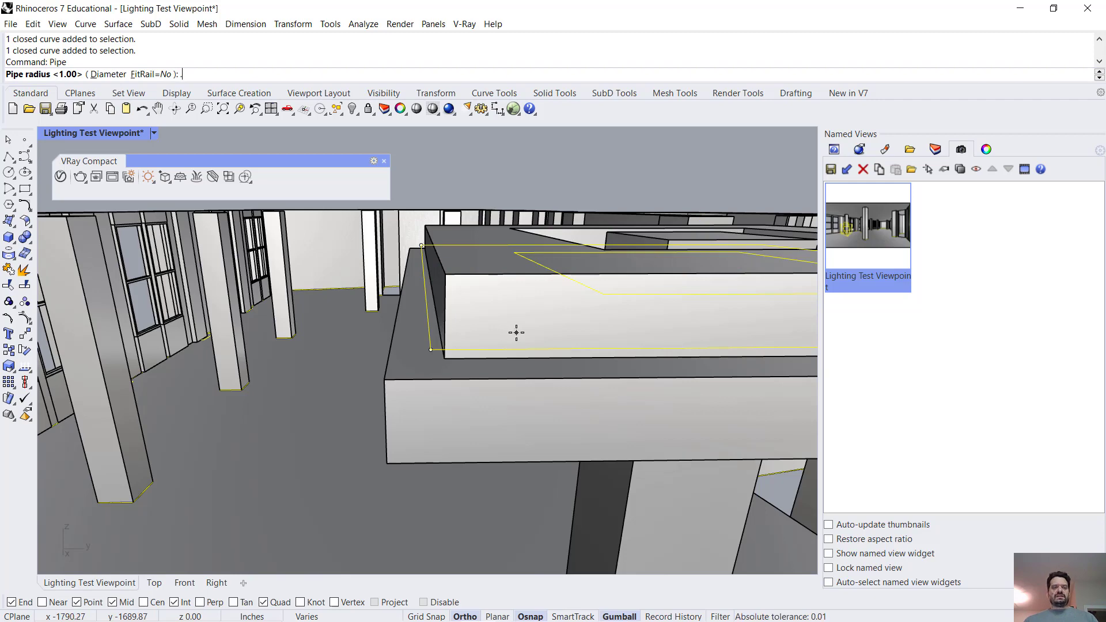
{"action": "type", "text": ".7"}
{"action": "key", "text": "Return"}
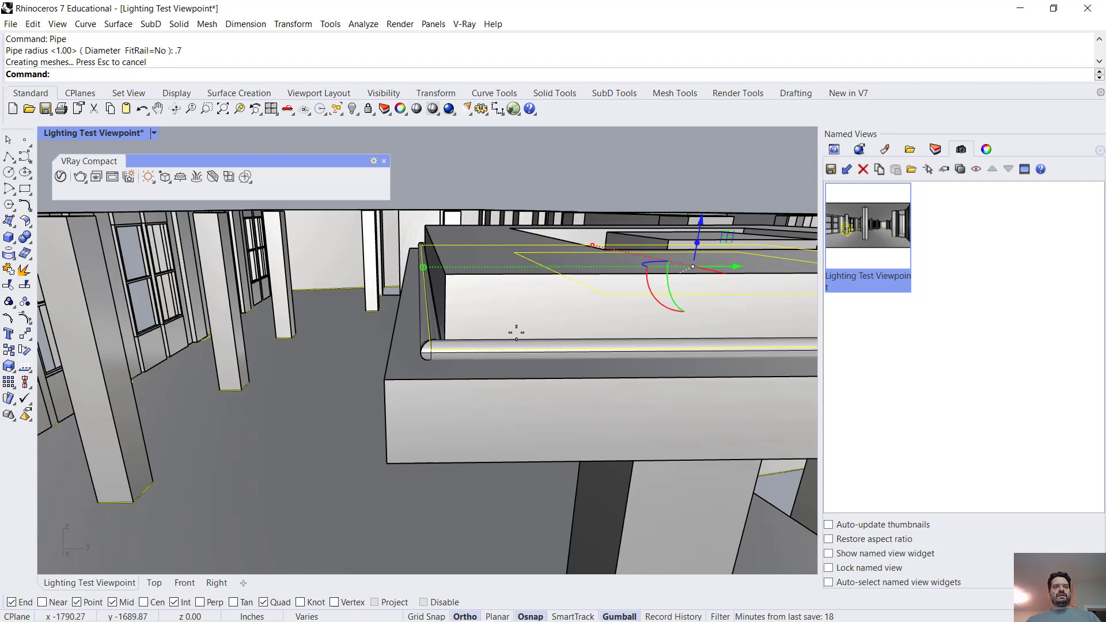
Orbit out and select the pipe running around the box
{"action": "right_click_drag", "start_coordinate": [572, 306], "coordinate": [295, 440]}
{"action": "scroll", "coordinate": [248, 385], "scroll_direction": "up", "scroll_amount": 10}
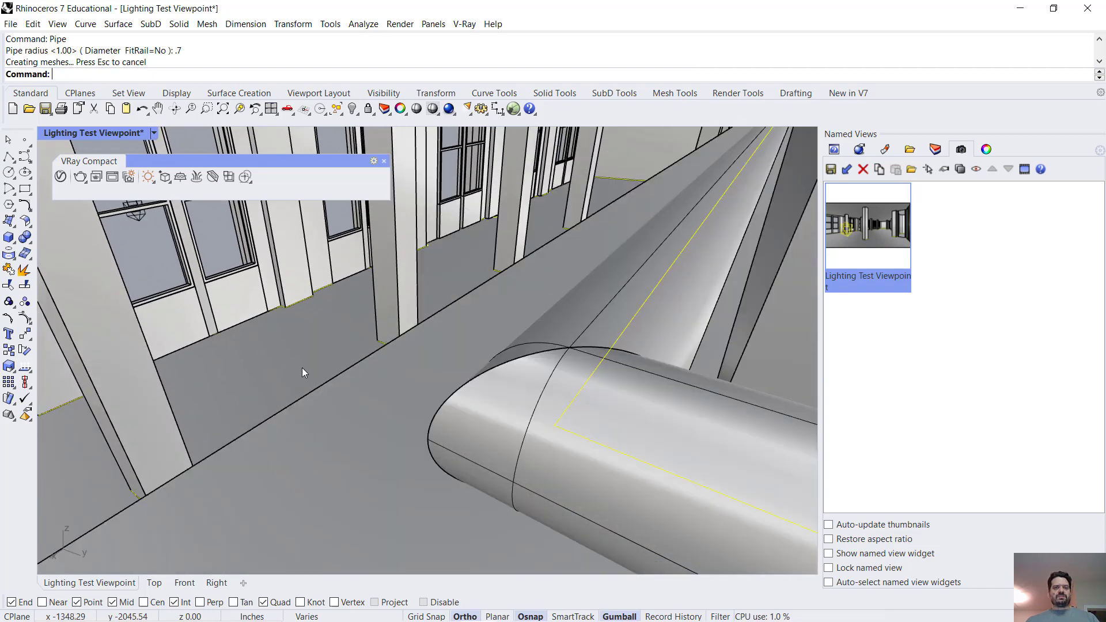
{"action": "scroll", "coordinate": [454, 378], "scroll_direction": "down", "scroll_amount": 10}
{"action": "left_click", "coordinate": [462, 385]}
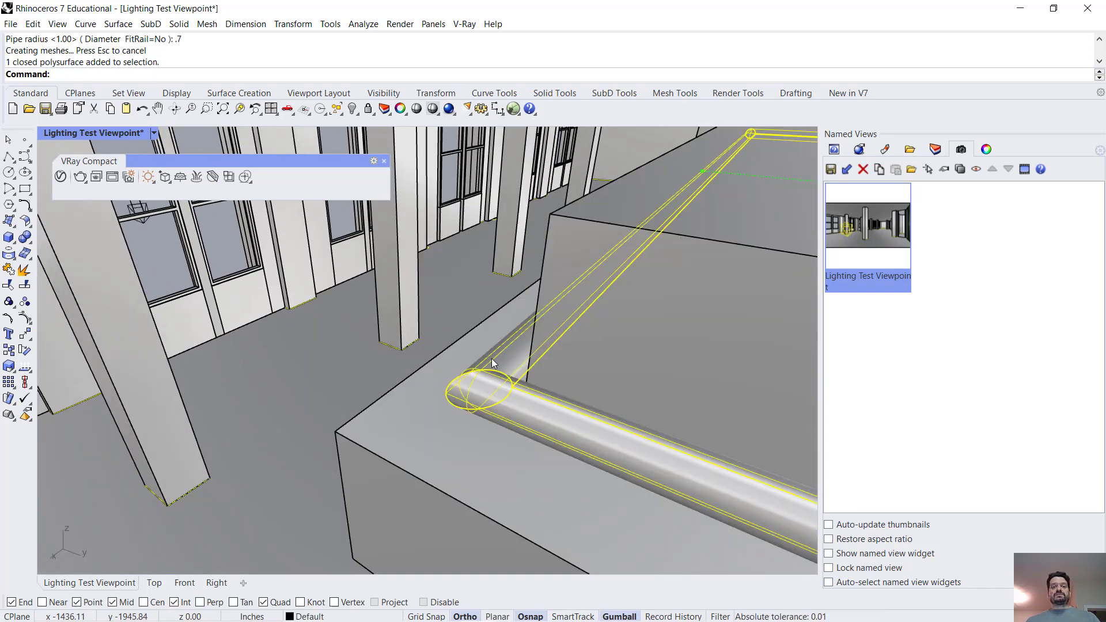
{"action": "scroll", "coordinate": [492, 357], "scroll_direction": "down", "scroll_amount": 5}
{"action": "right_click_drag", "start_coordinate": [492, 357], "coordinate": [593, 329]}
Add the inner pipe to the selection and create a new Emissive material in the V-Ray Asset Editor
{"action": "left_click", "coordinate": [579, 320], "text": "shift"}
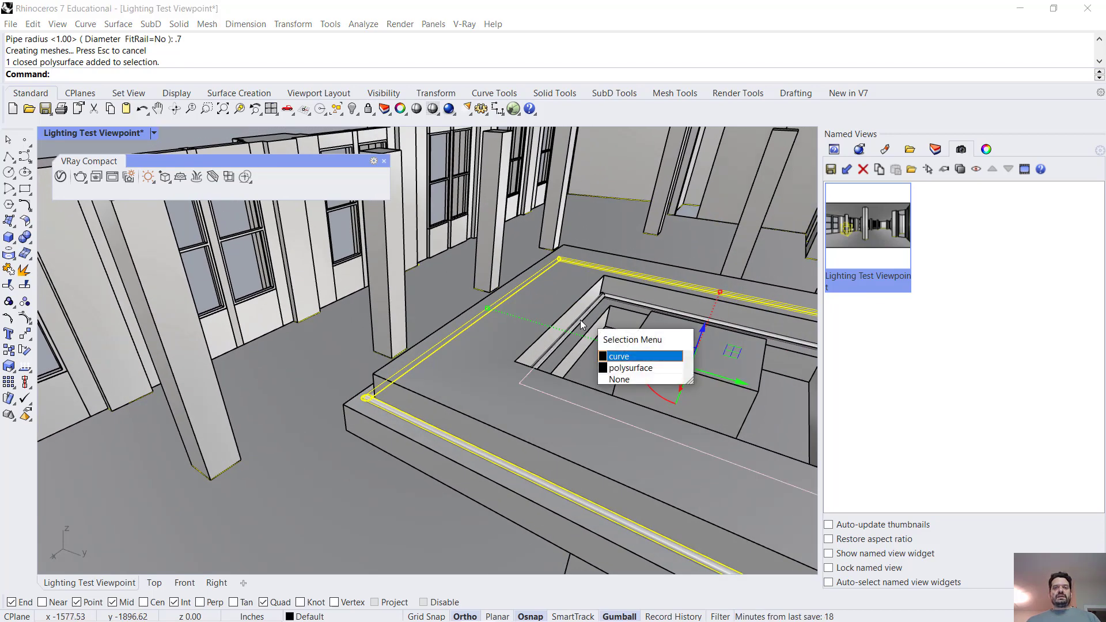
{"action": "left_click", "coordinate": [615, 368]}
{"action": "left_click", "coordinate": [60, 177]}
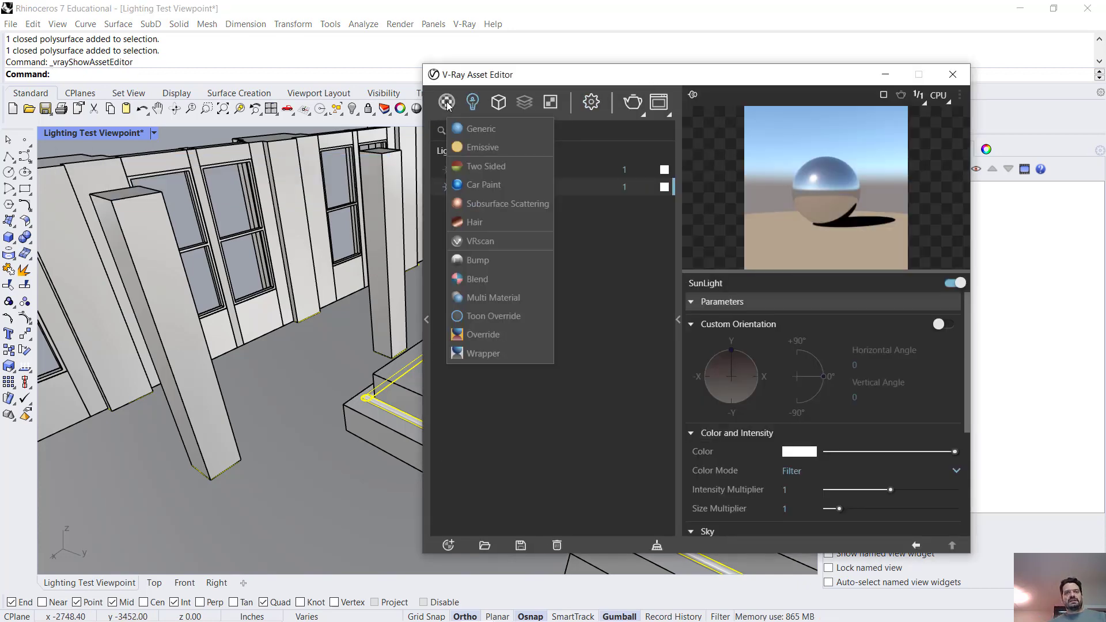
{"action": "mouse_move", "coordinate": [447, 103]}
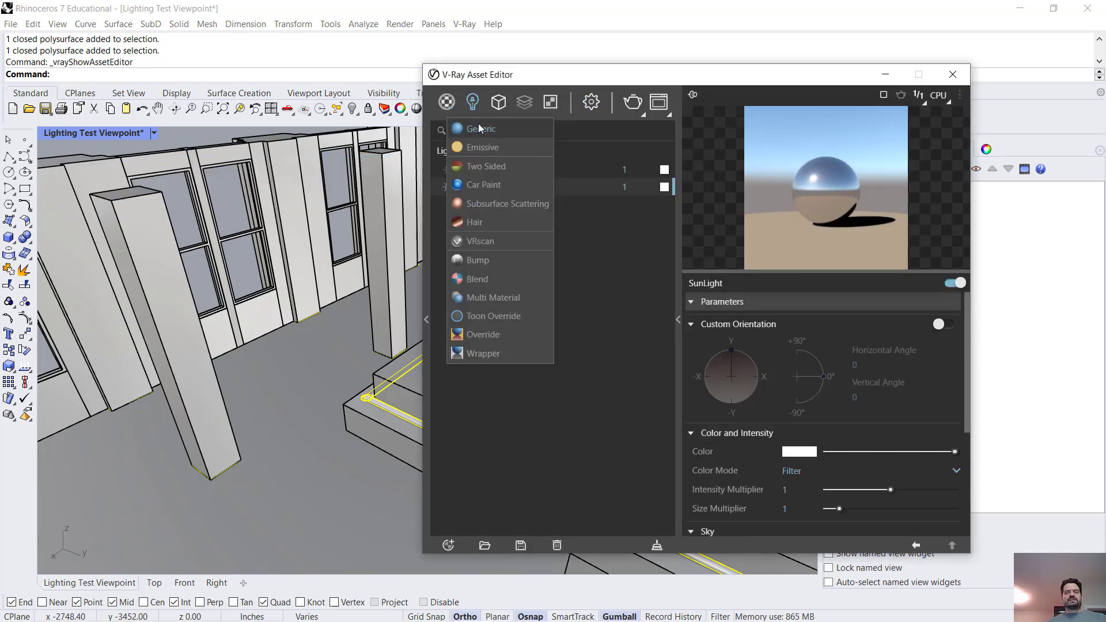
{"action": "left_click", "coordinate": [520, 146]}
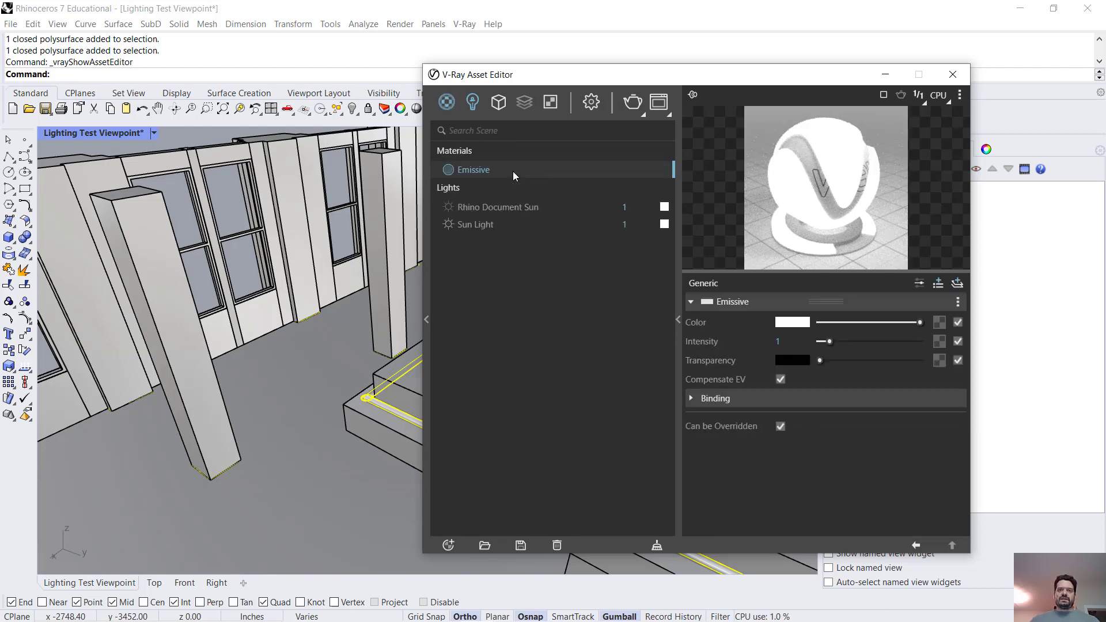
Apply the Emissive material to both selected pipes
{"action": "right_click", "coordinate": [513, 173]}
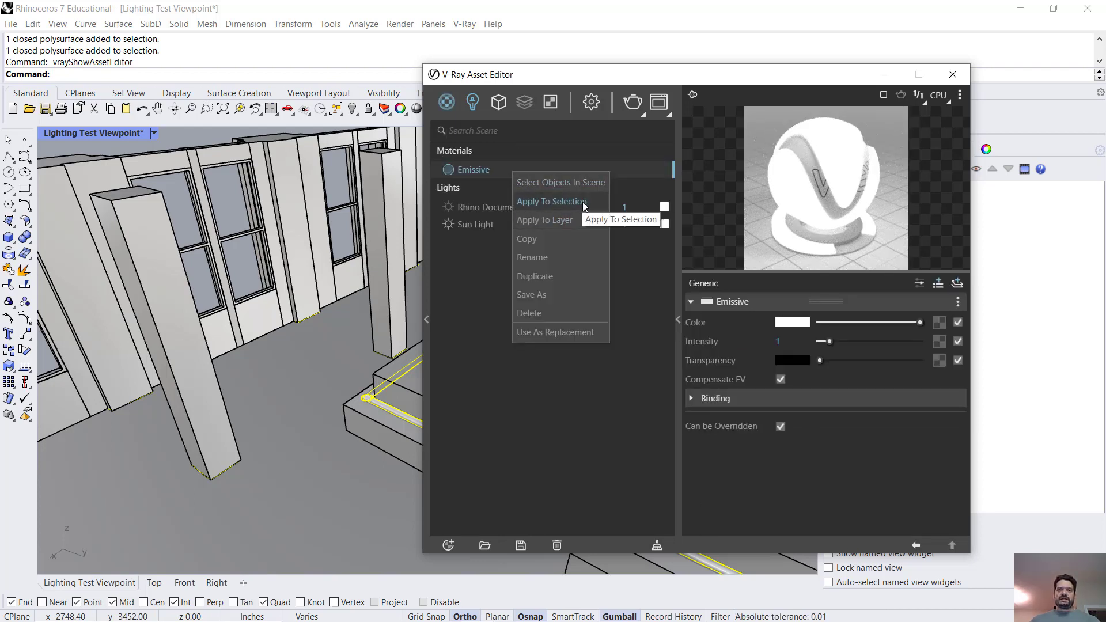
{"action": "left_click", "coordinate": [582, 201]}
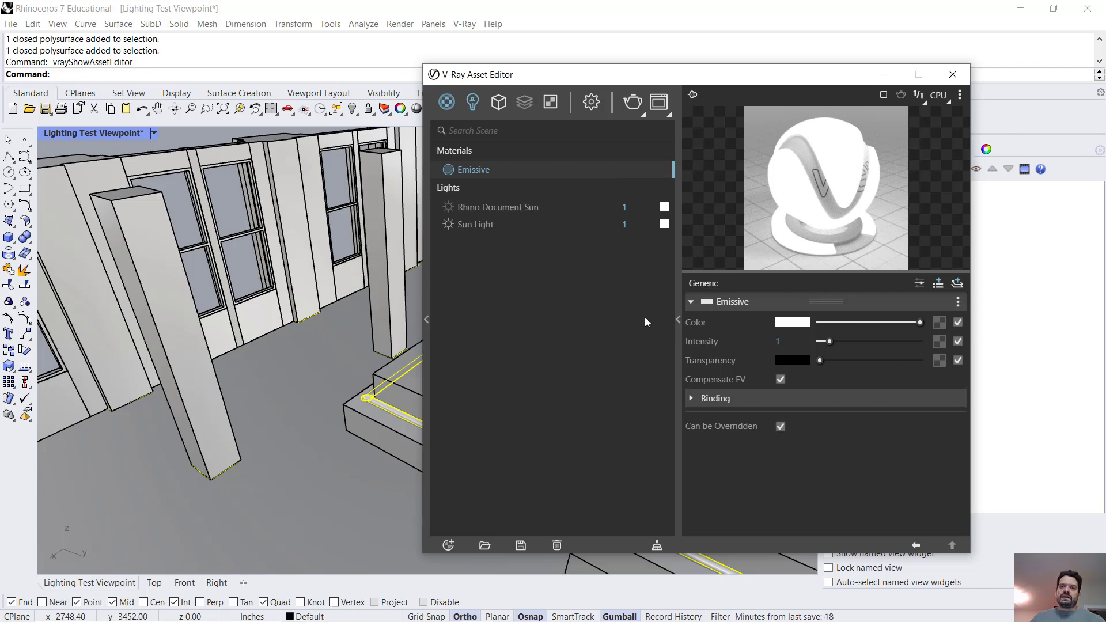
{"action": "left_click", "coordinate": [676, 321]}
{"action": "left_click", "coordinate": [679, 331]}
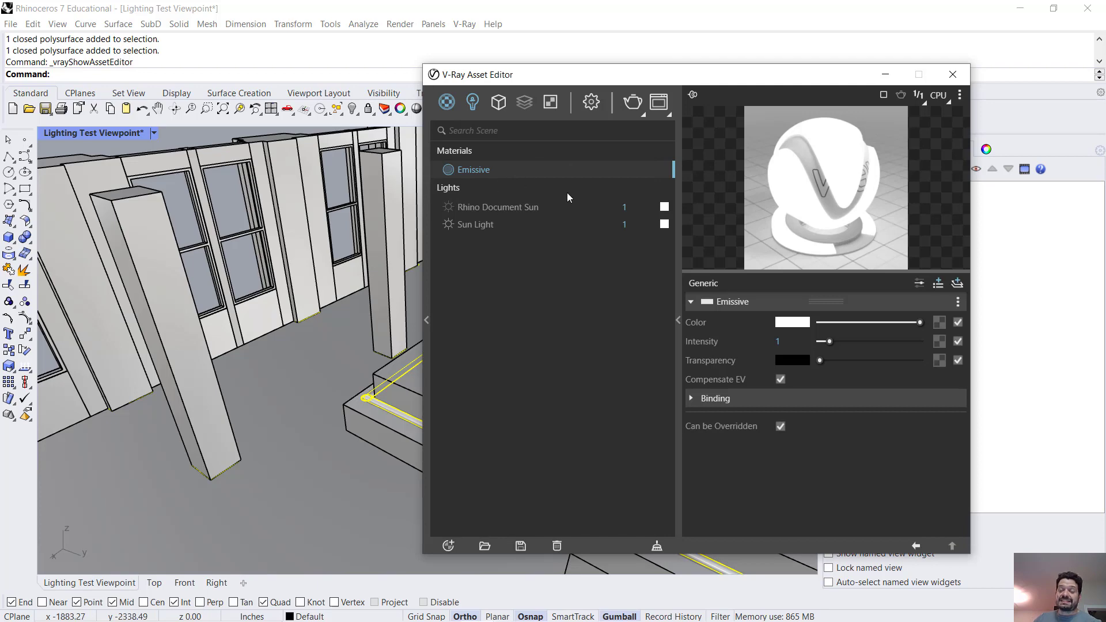
Give the Emissive material a pale warm yellow colour (about 5959 K)
{"action": "left_click", "coordinate": [789, 322]}
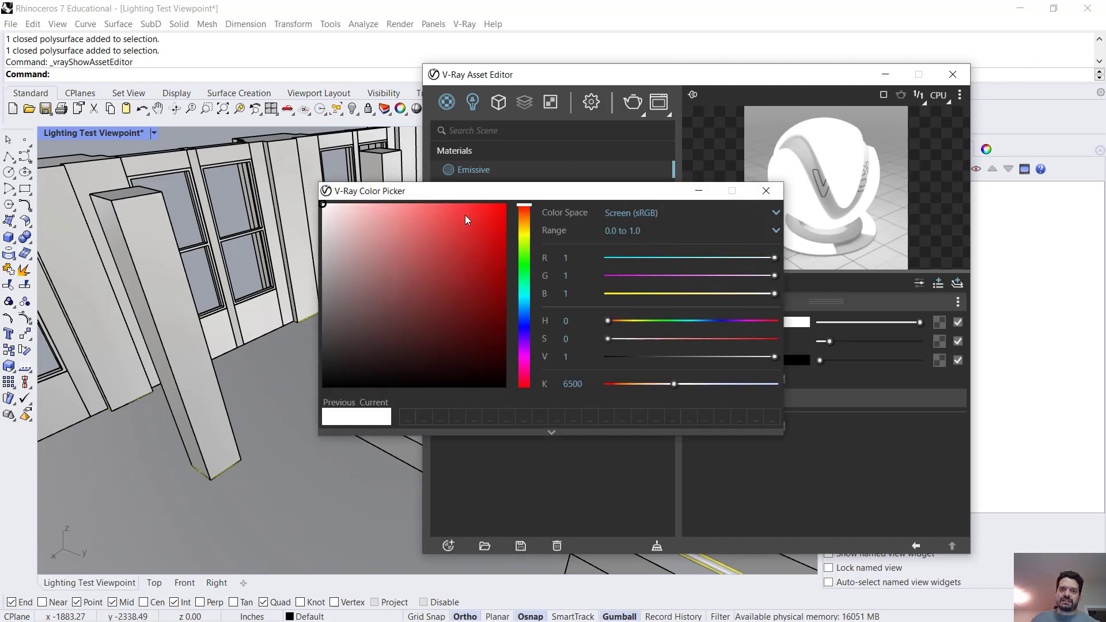
{"action": "left_click", "coordinate": [525, 230]}
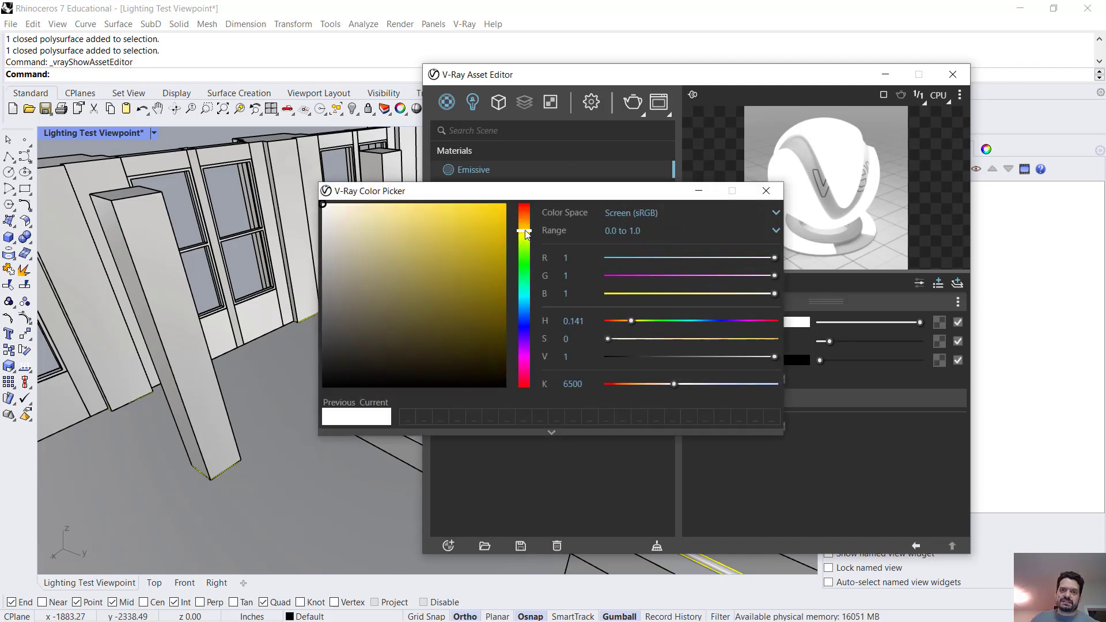
{"action": "left_click_drag", "start_coordinate": [371, 209], "coordinate": [331, 204]}
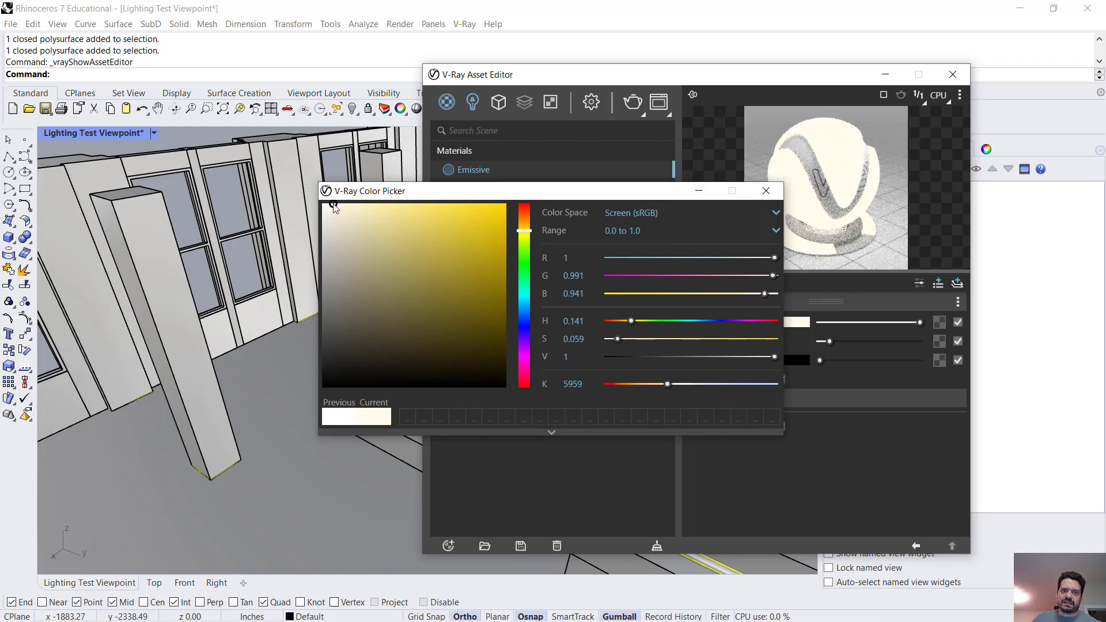
{"action": "left_click", "coordinate": [766, 190]}
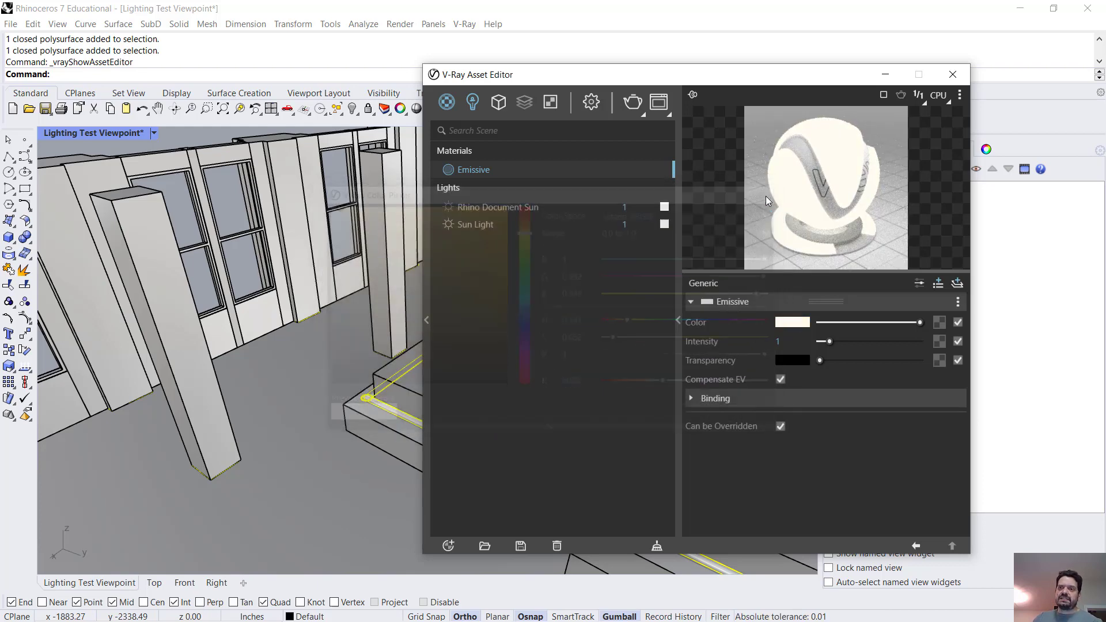
Set the Emissive intensity to 3 and select the floor
{"action": "type", "text": "3"}
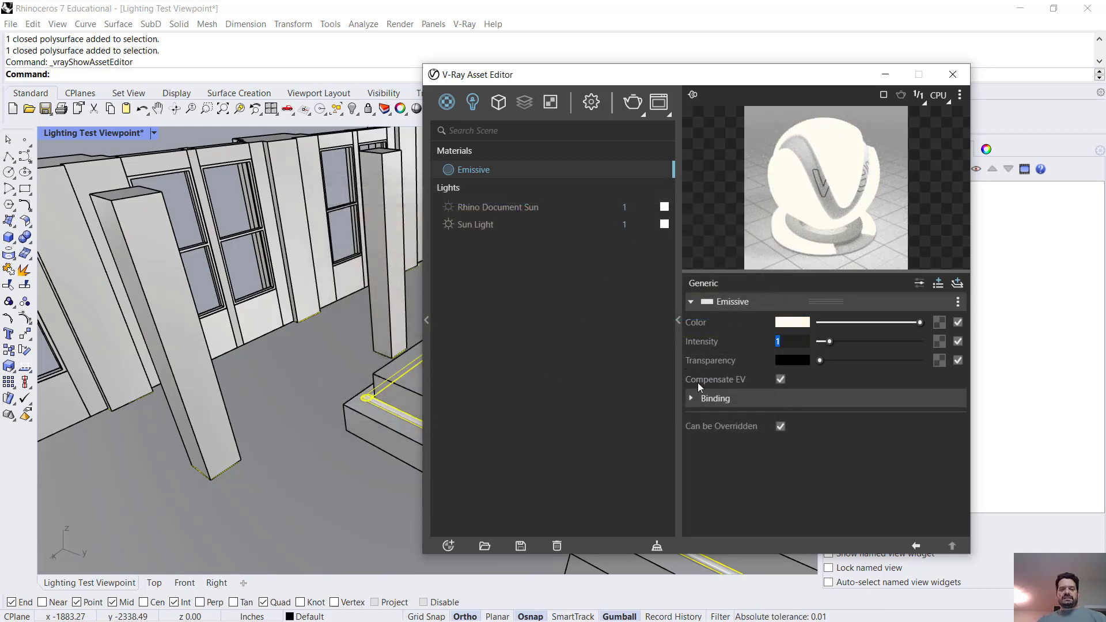
{"action": "left_click", "coordinate": [697, 382]}
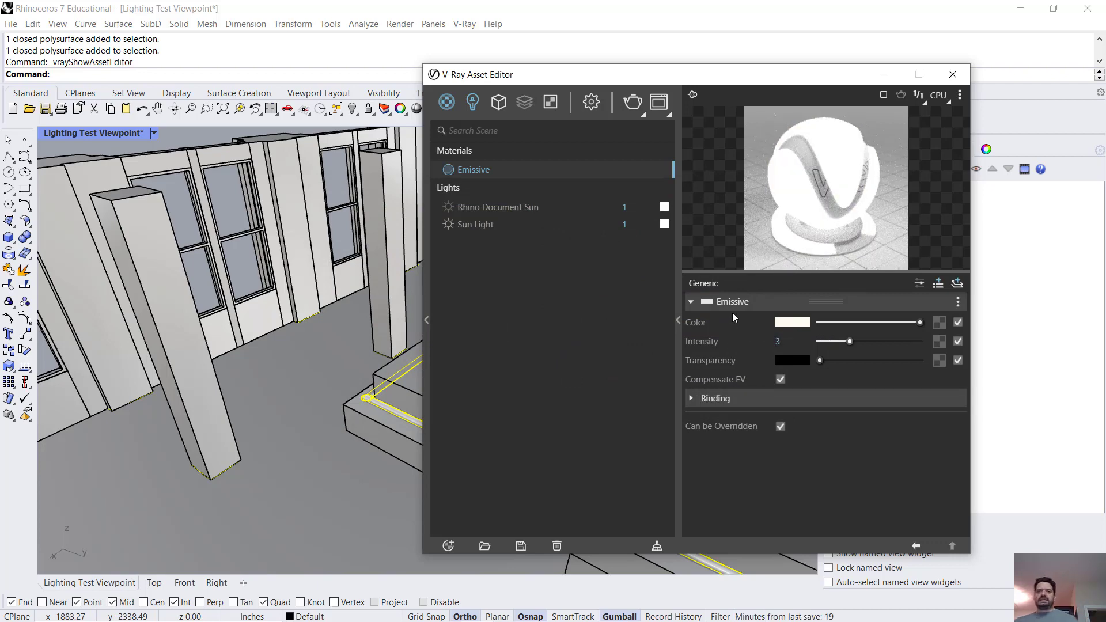
{"action": "left_click", "coordinate": [401, 312]}
Rename the new Generic material to Floor and apply it to the selected floor
{"action": "left_click", "coordinate": [446, 102]}
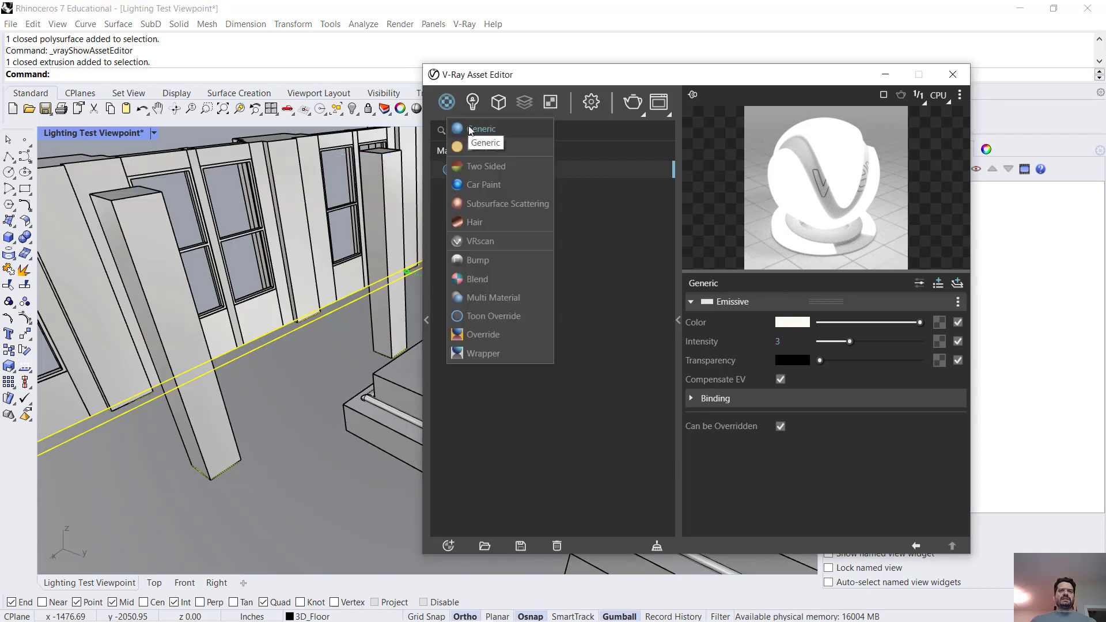
{"action": "double_click", "coordinate": [506, 184]}
{"action": "type", "text": "Floor"}
{"action": "key", "text": "Return"}
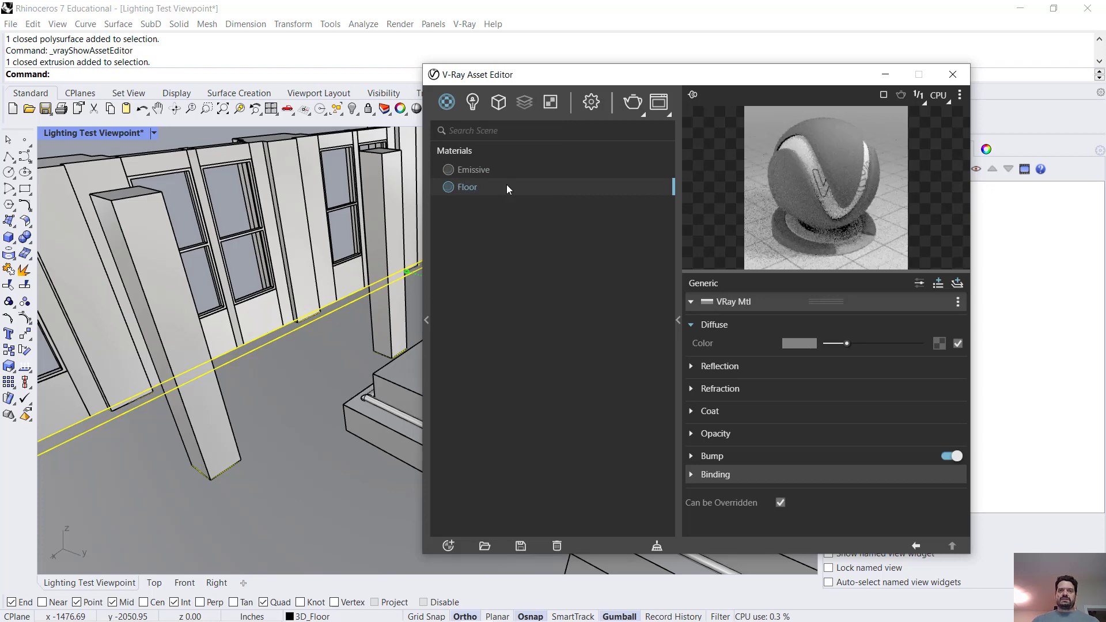
{"action": "right_click", "coordinate": [508, 185]}
{"action": "left_click", "coordinate": [572, 215]}
Set the Floor diffuse colour to a dark reddish grey, reapply it, and close the editor
{"action": "left_click", "coordinate": [792, 345]}
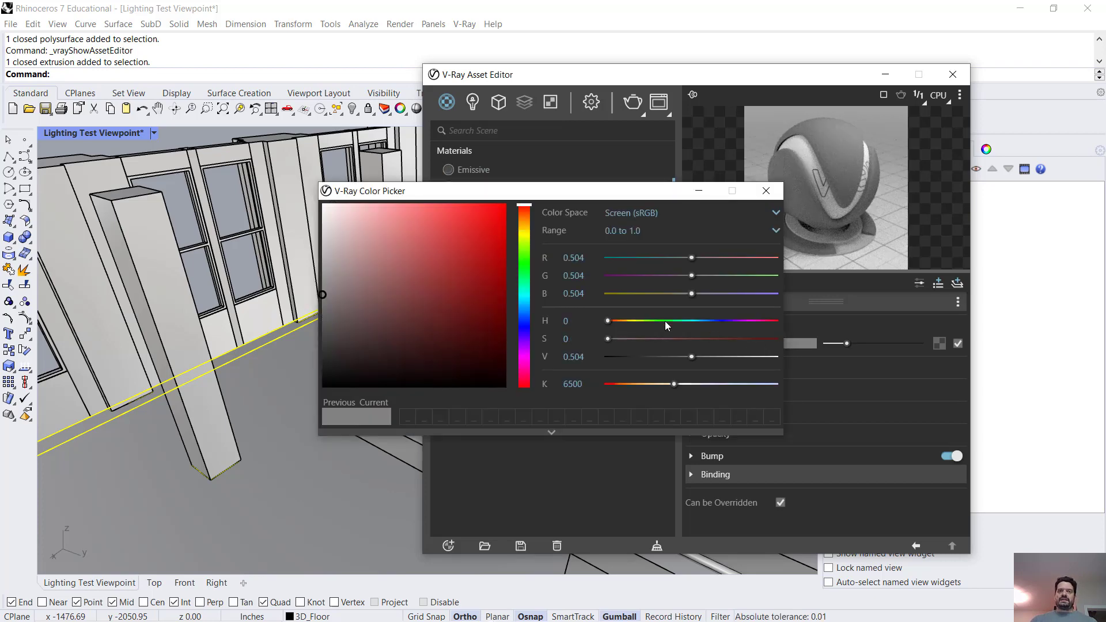
{"action": "mouse_move", "coordinate": [398, 358]}
{"action": "left_mouse_down"}
{"action": "mouse_move", "coordinate": [355, 330]}
{"action": "mouse_move", "coordinate": [353, 339]}
{"action": "left_mouse_up"}
{"action": "left_click", "coordinate": [766, 190]}
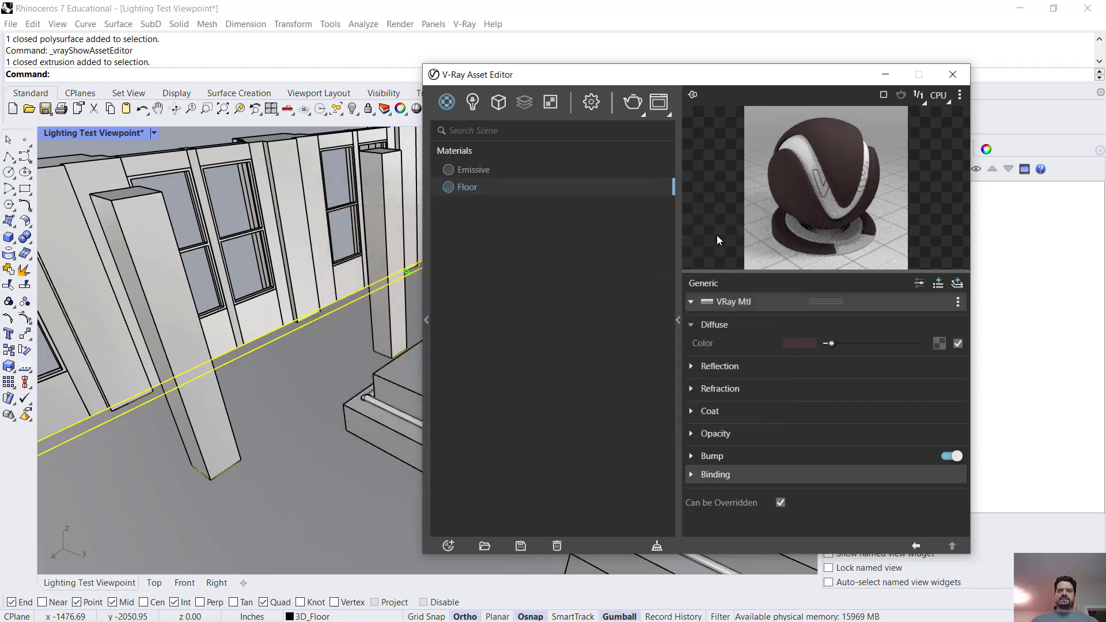
{"action": "right_click", "coordinate": [556, 186]}
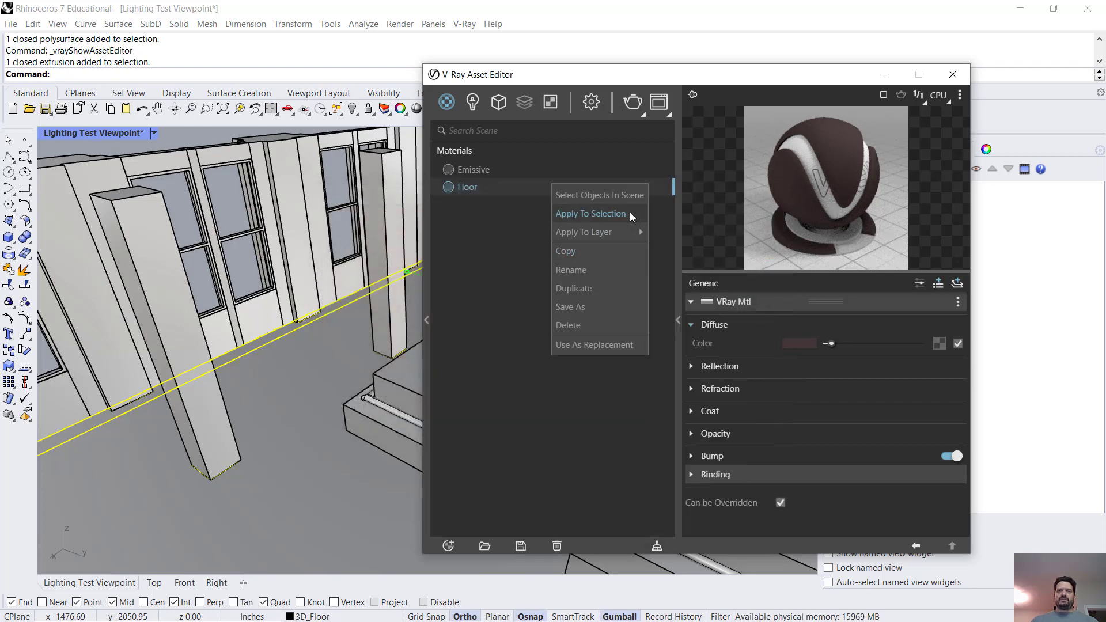
{"action": "left_click", "coordinate": [627, 214]}
{"action": "left_click", "coordinate": [953, 74]}
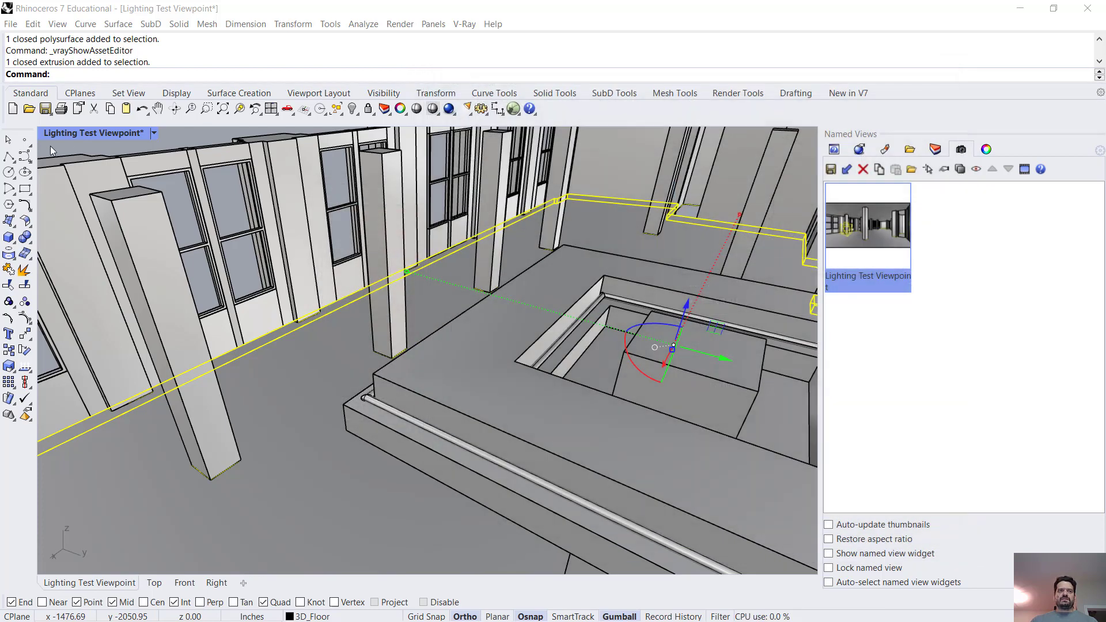
Return to the Lighting Test Viewpoint view and Show the two hidden objects
{"action": "double_click", "coordinate": [896, 229]}
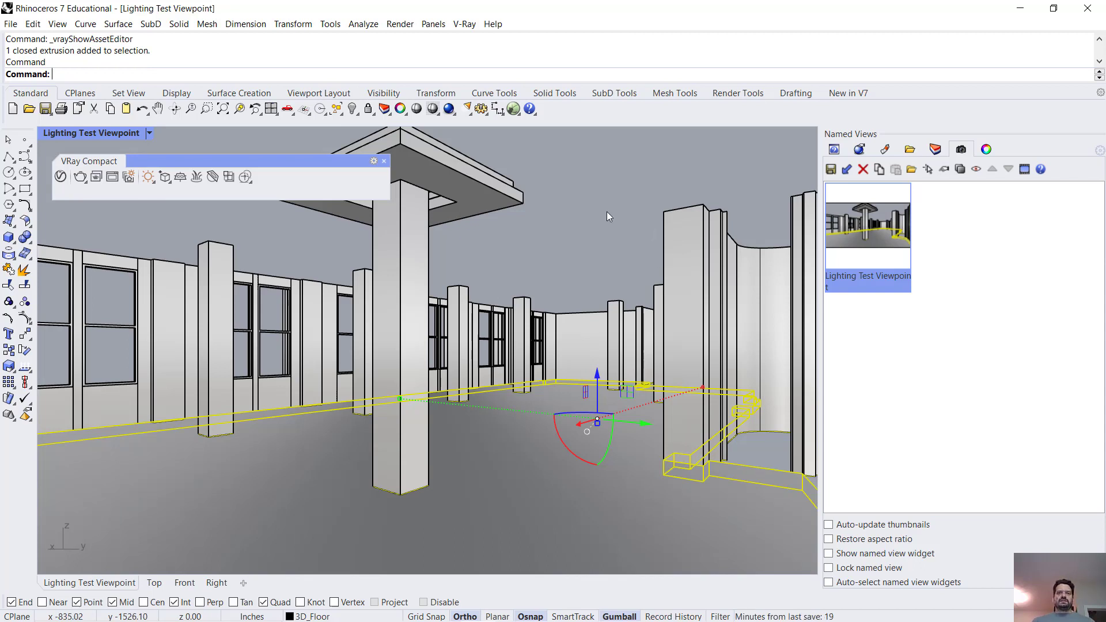
{"action": "key", "text": "Escape"}
{"action": "type", "text": "Show"}
{"action": "key", "text": "Return"}
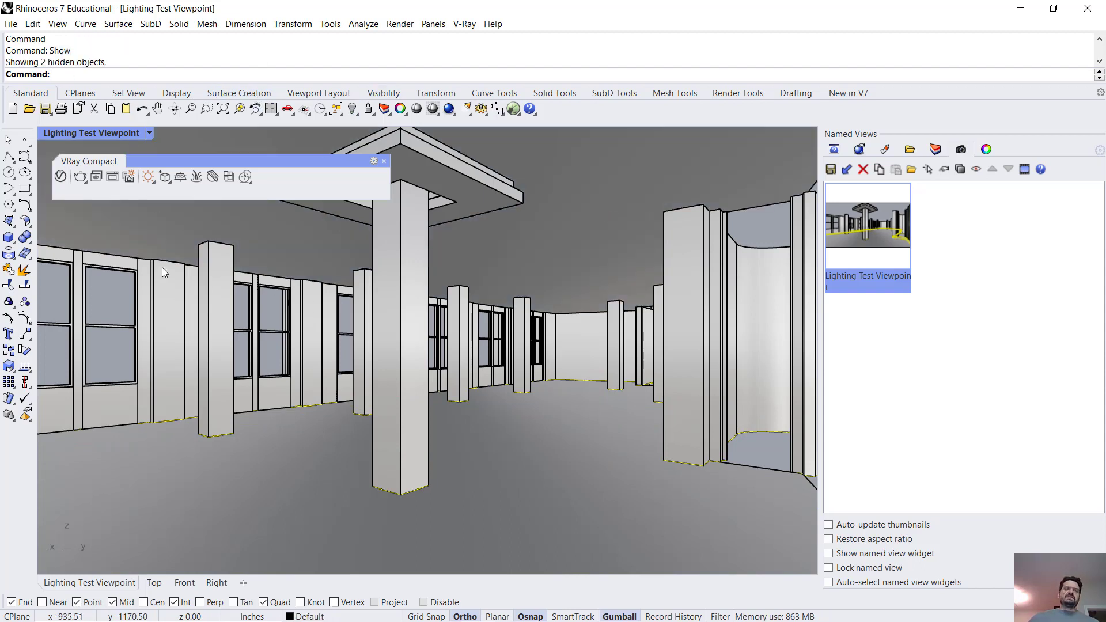
Select the ceiling box extrusion and move the VRay Compact toolbar out of the way
{"action": "left_click", "coordinate": [441, 153]}
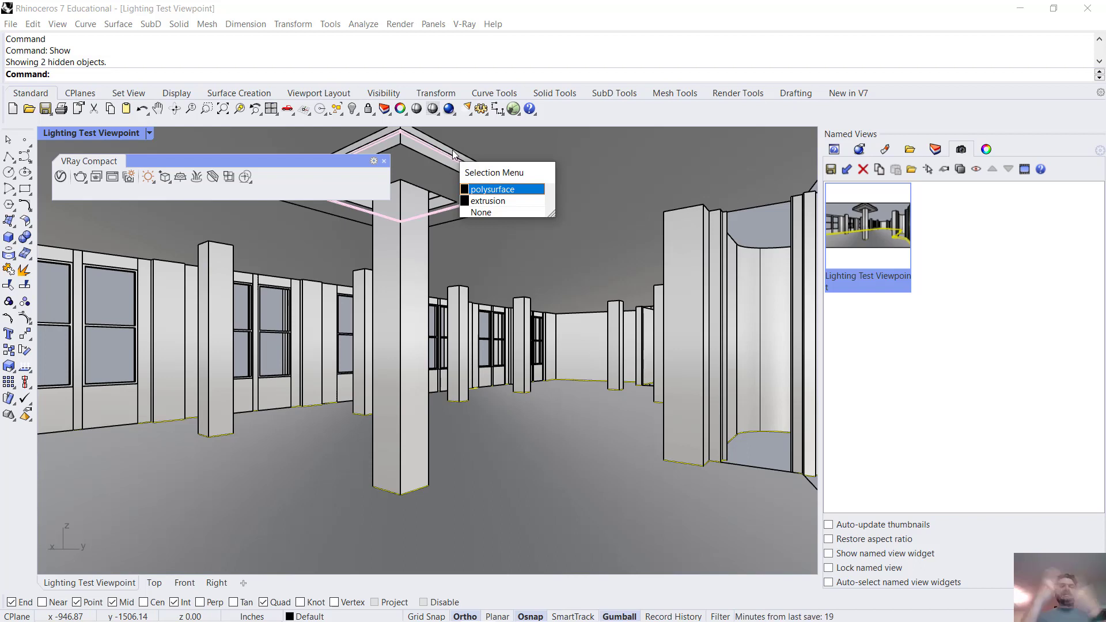
{"action": "left_click", "coordinate": [441, 203]}
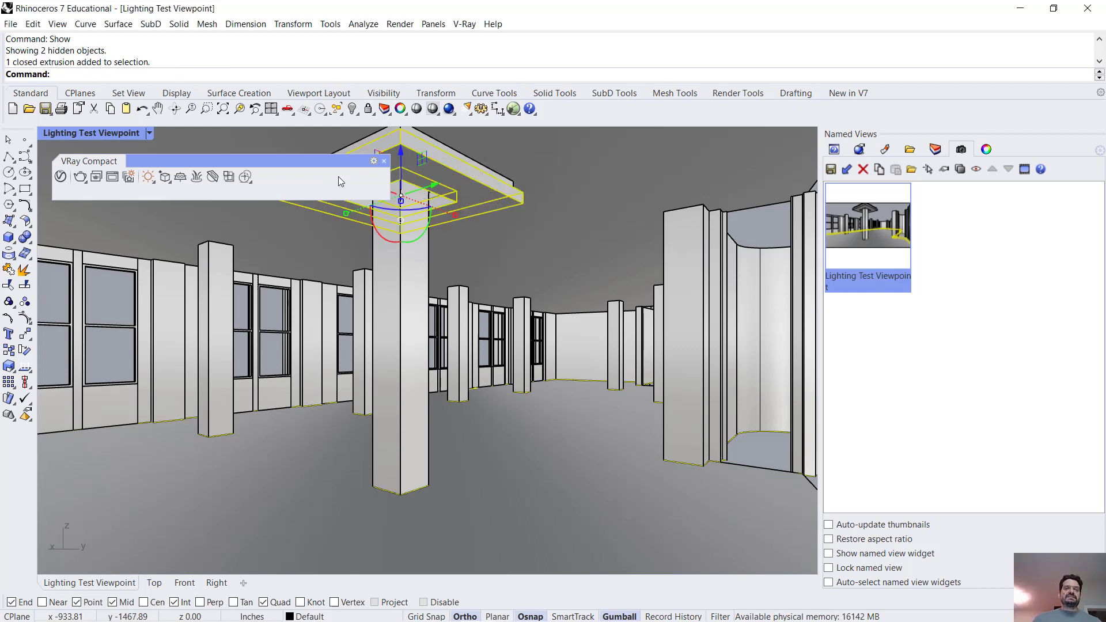
{"action": "left_click_drag", "start_coordinate": [306, 165], "coordinate": [310, 328]}
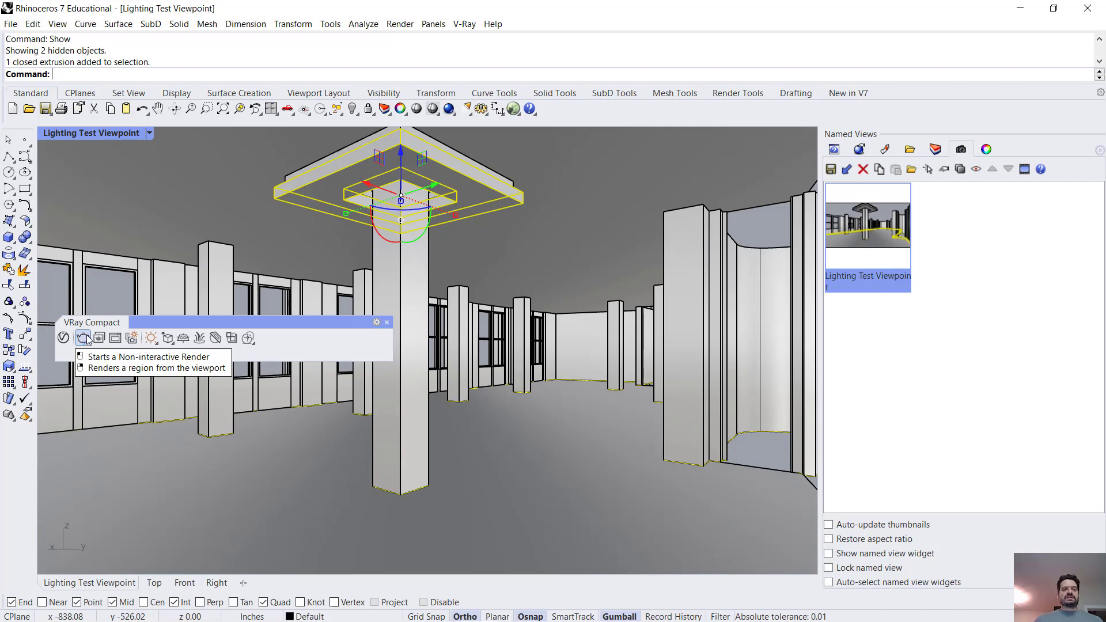
Start and stop a V-Ray test render, move the frame buffer aside, and select the ceiling extrusion
{"action": "left_click", "coordinate": [83, 338]}
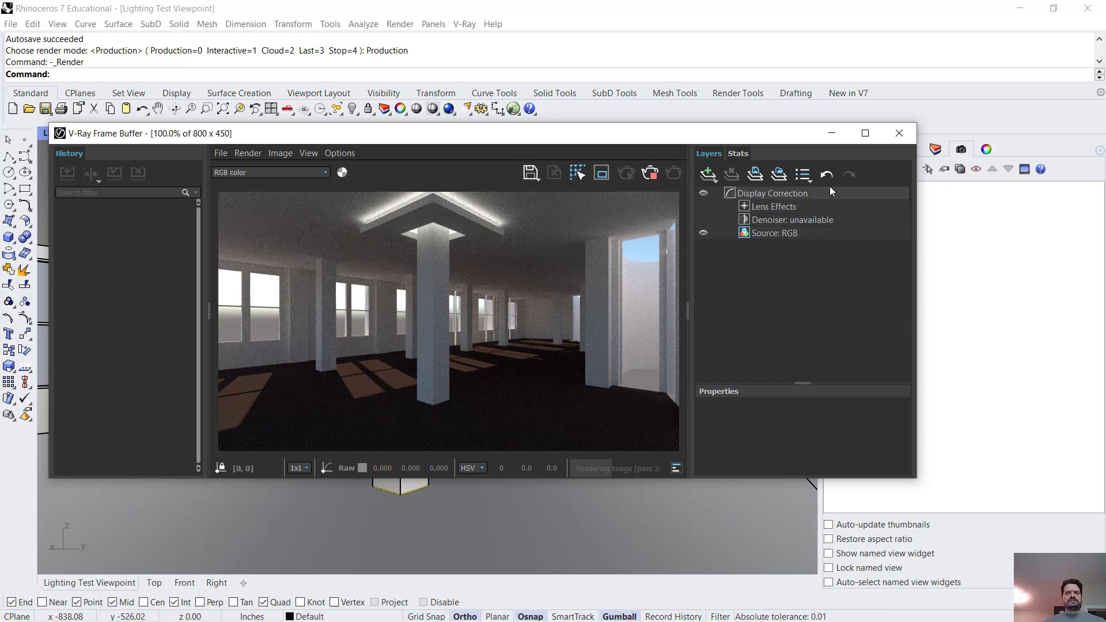
{"action": "left_click", "coordinate": [648, 173]}
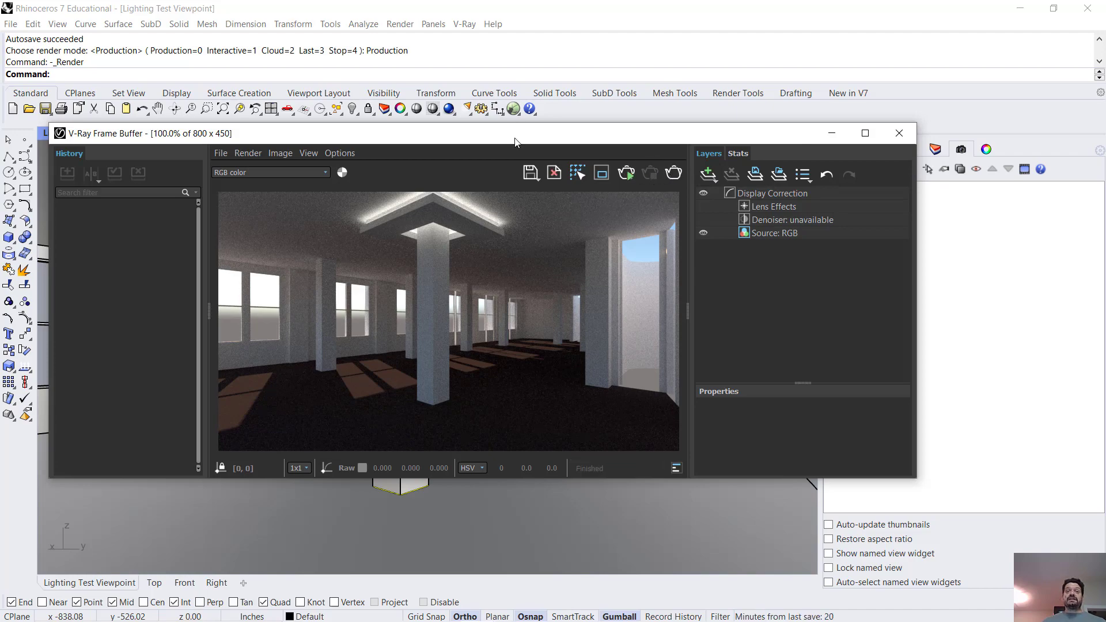
{"action": "left_click_drag", "start_coordinate": [517, 138], "coordinate": [508, 267]}
{"action": "left_click_drag", "start_coordinate": [103, 265], "coordinate": [126, 390]}
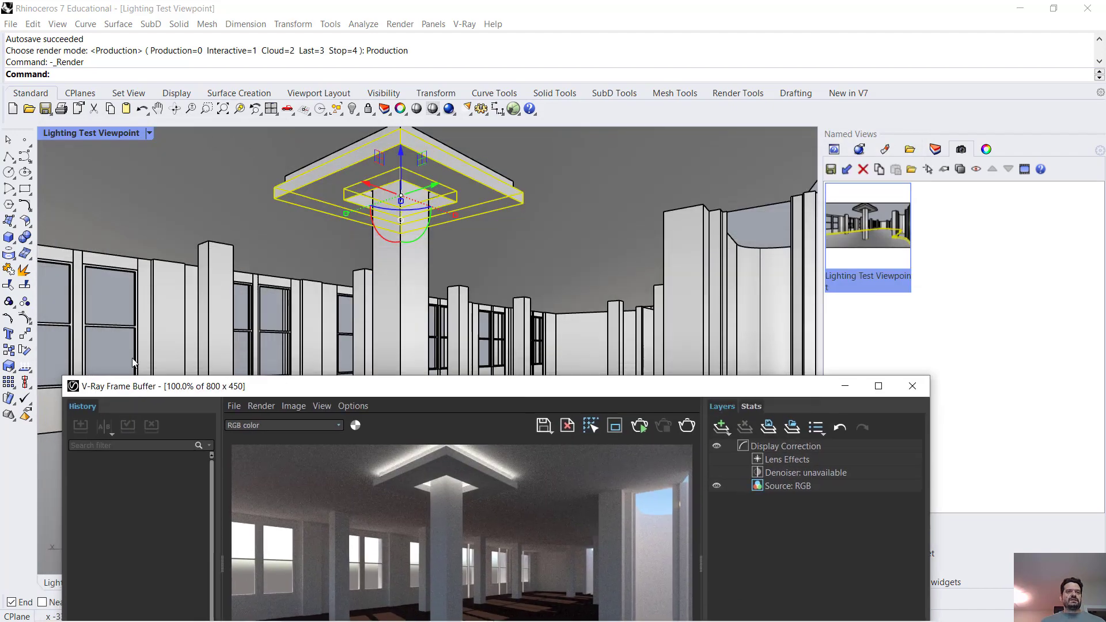
{"action": "left_click_drag", "start_coordinate": [195, 386], "coordinate": [397, 180]}
{"action": "left_click", "coordinate": [282, 140]}
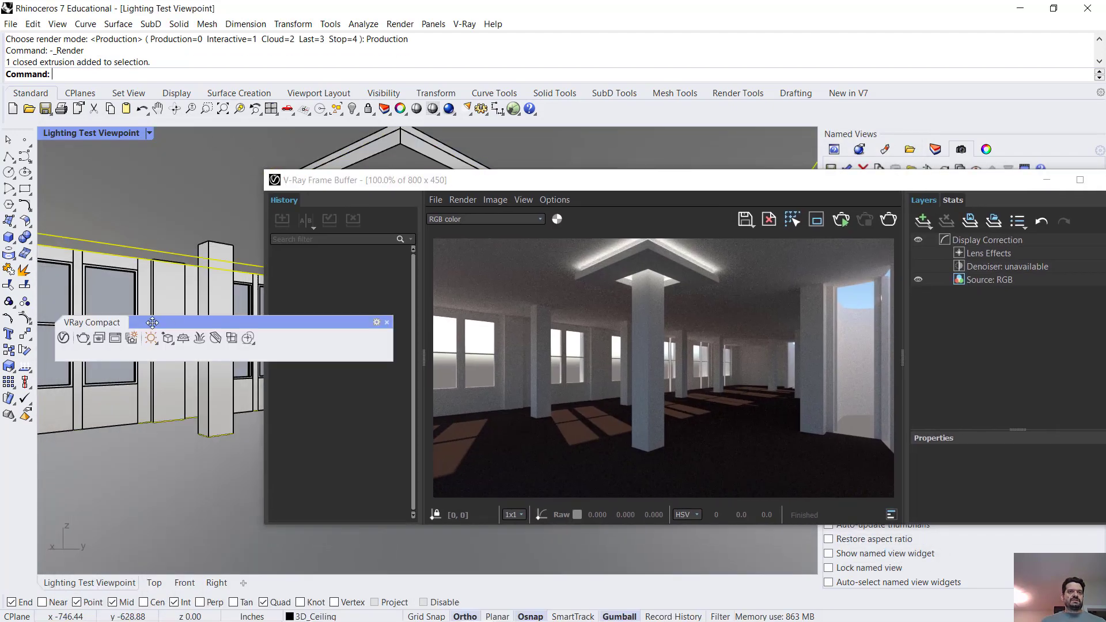
Set the V-Ray camera Exposure Value to 12 and render the interior again
{"action": "left_click", "coordinate": [63, 340]}
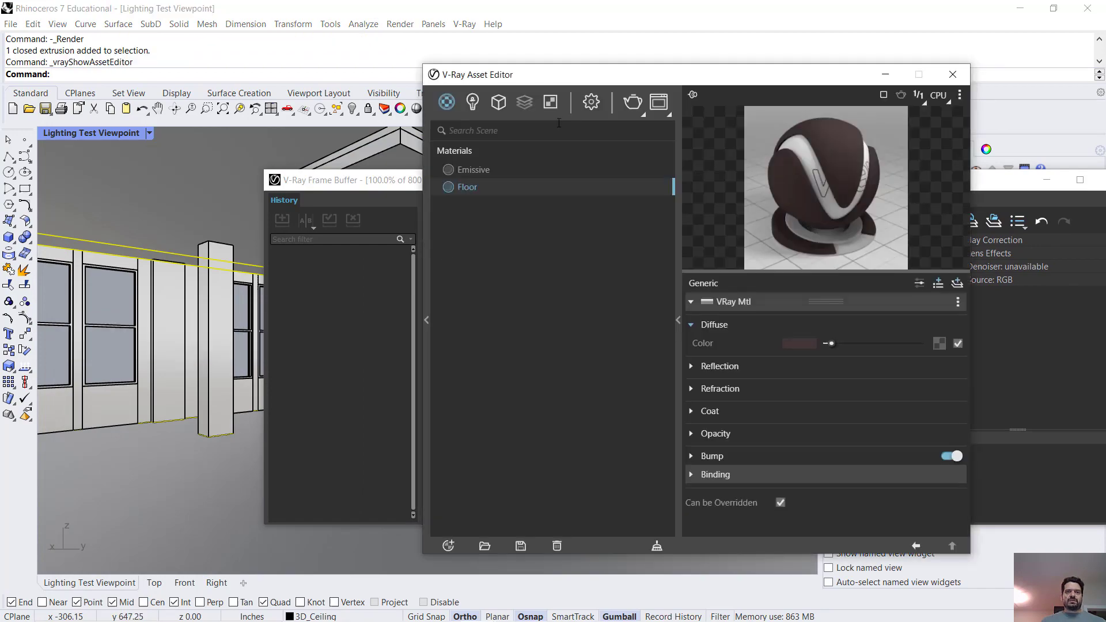
{"action": "left_click", "coordinate": [590, 103]}
{"action": "left_click", "coordinate": [531, 240]}
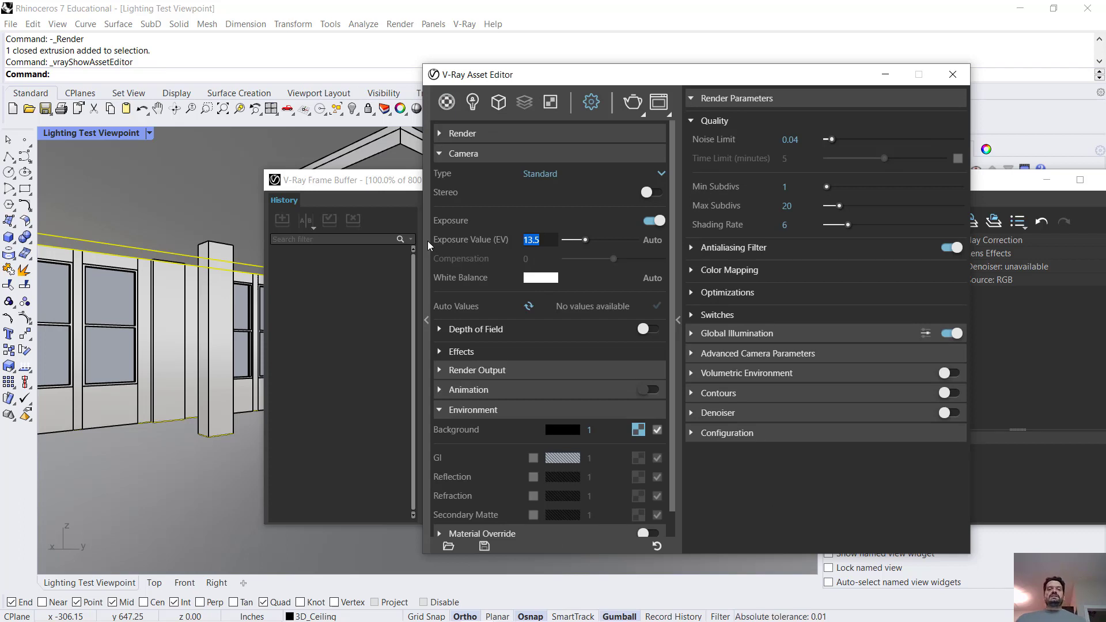
{"action": "type", "text": "12"}
{"action": "key", "text": "Return"}
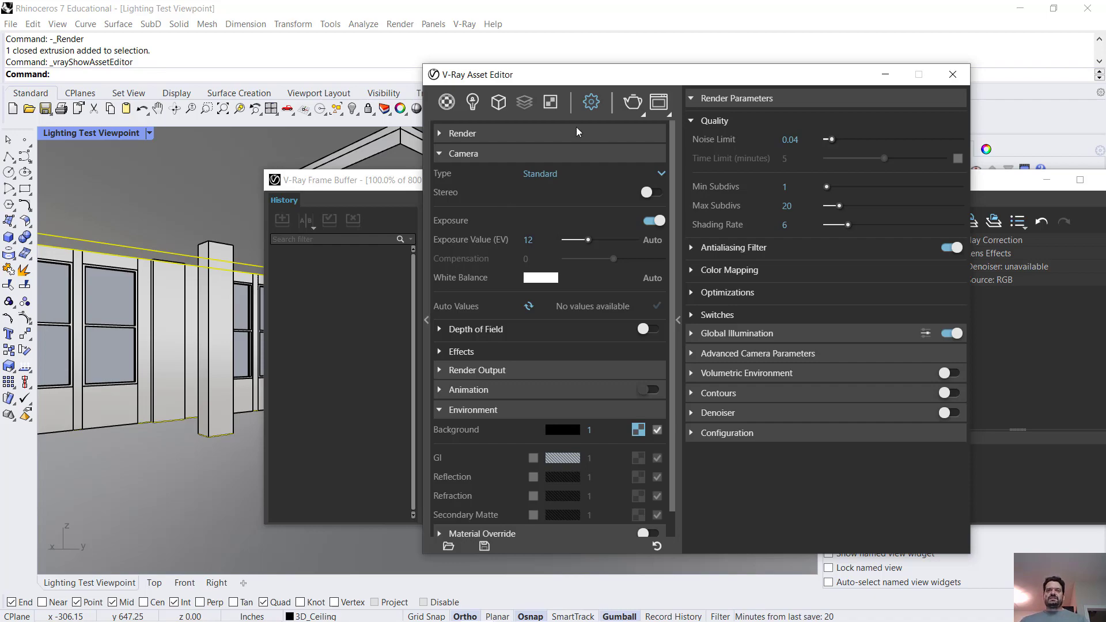
{"action": "left_click", "coordinate": [631, 99]}
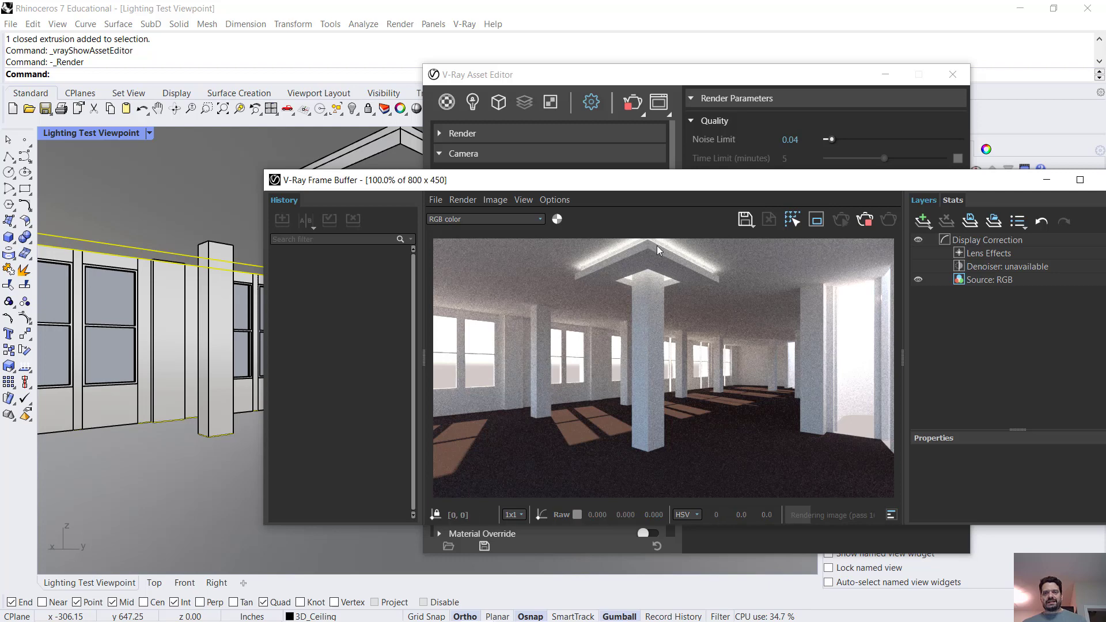
Stop the running render and select the Emissive material in the Materials list
{"action": "left_click_drag", "start_coordinate": [704, 185], "coordinate": [362, 228]}
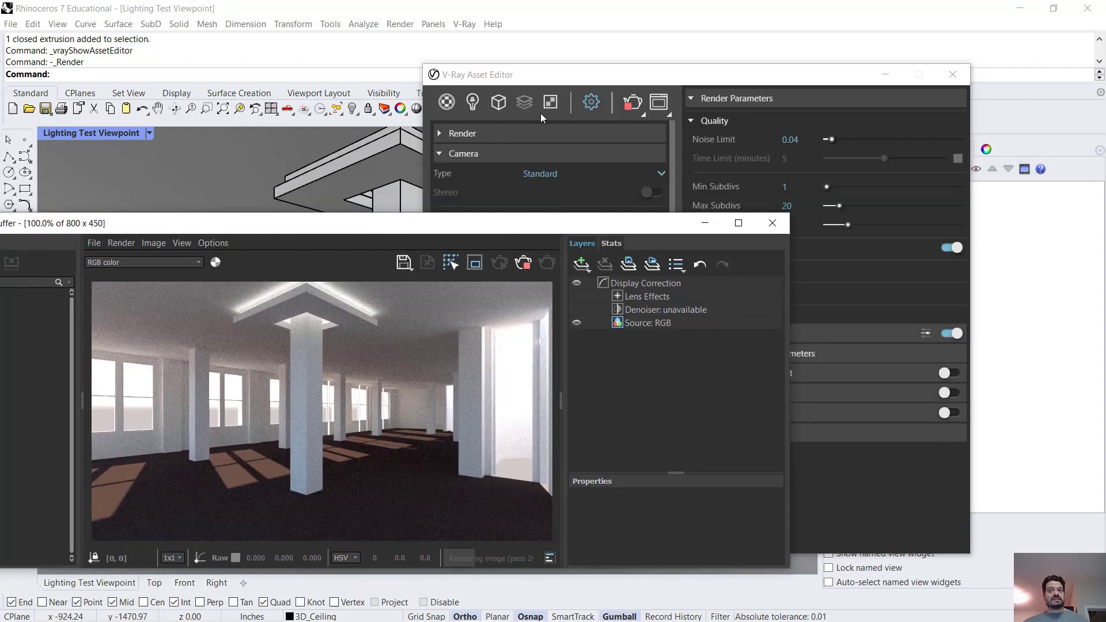
{"action": "left_click", "coordinate": [623, 104]}
{"action": "left_click", "coordinate": [446, 99]}
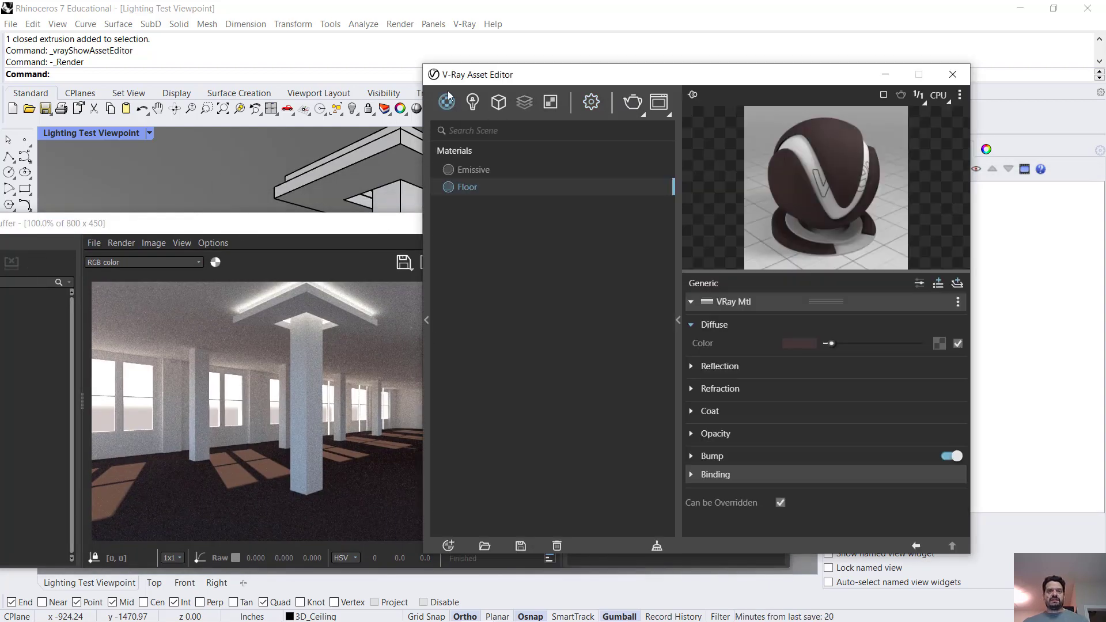
{"action": "left_click", "coordinate": [483, 169]}
Tint the Emissive colour a pale warm yellow and re-render the interior
{"action": "left_click", "coordinate": [791, 322]}
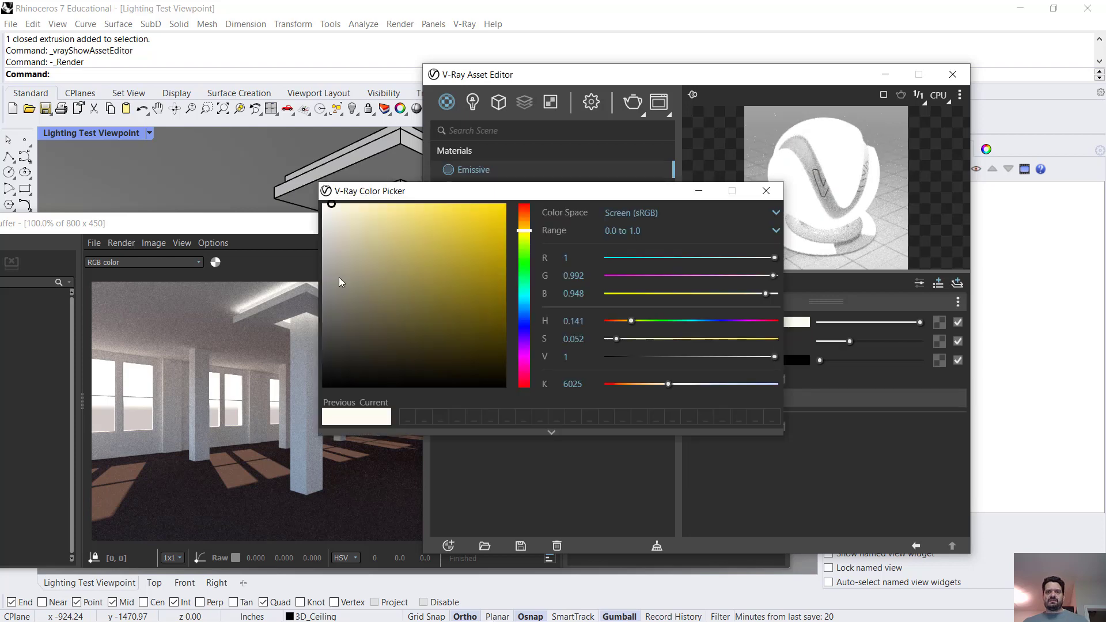
{"action": "mouse_move", "coordinate": [399, 241]}
{"action": "left_mouse_down"}
{"action": "mouse_move", "coordinate": [395, 217]}
{"action": "mouse_move", "coordinate": [396, 232]}
{"action": "left_mouse_up"}
{"action": "left_click", "coordinate": [766, 191]}
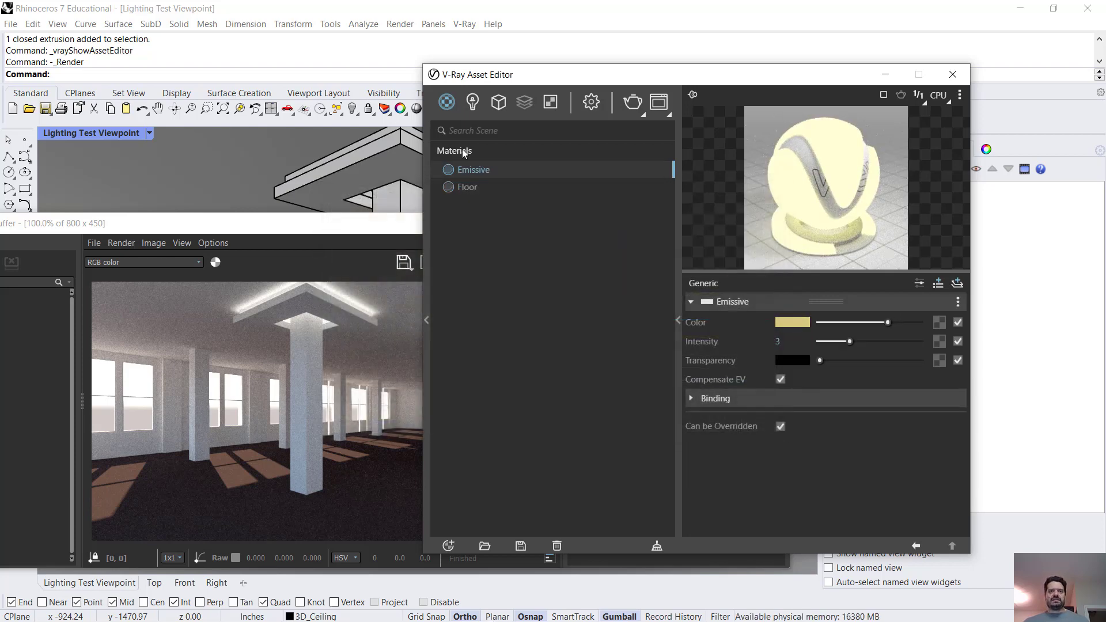
{"action": "left_click", "coordinate": [632, 102]}
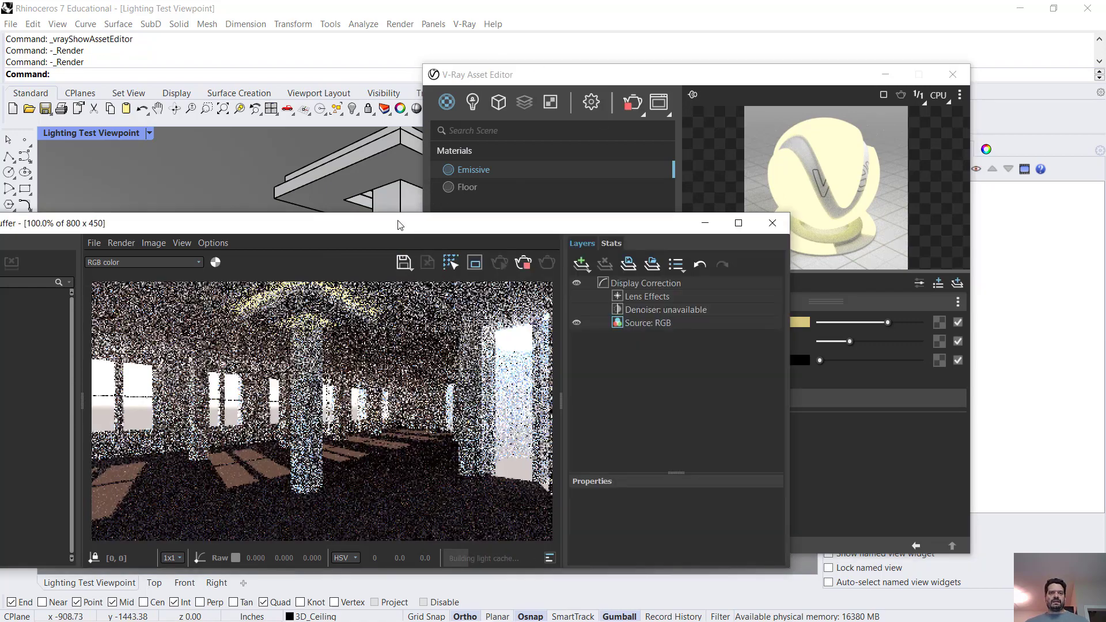
{"action": "left_click_drag", "start_coordinate": [404, 225], "coordinate": [420, 198]}
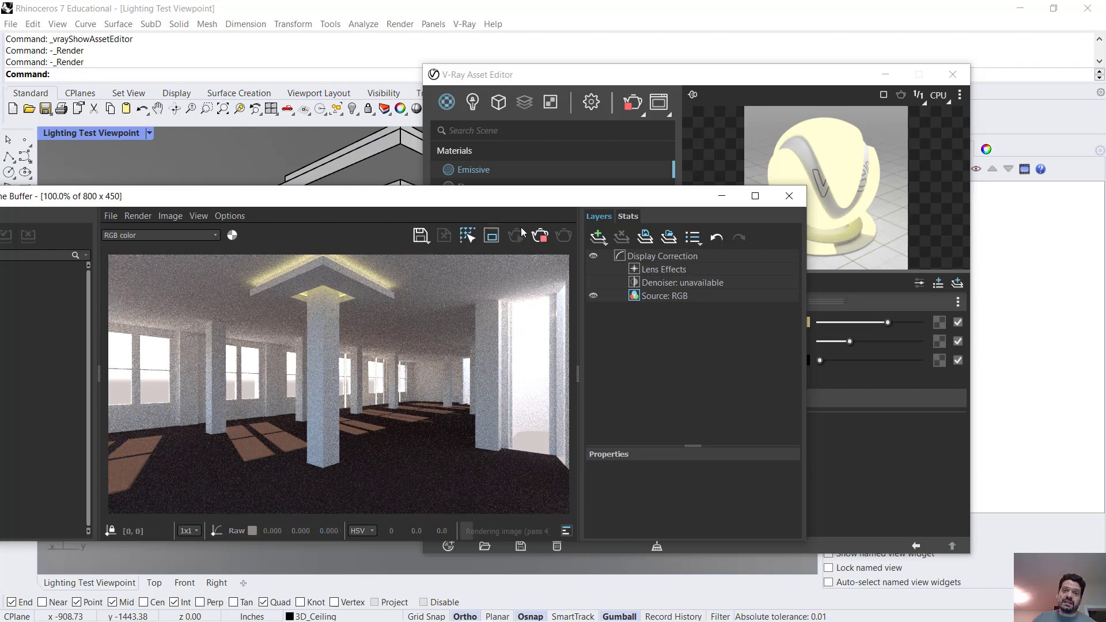
Stop the render and set the Emissive intensity to 7
{"action": "left_click", "coordinate": [545, 237]}
{"action": "left_click_drag", "start_coordinate": [403, 195], "coordinate": [401, 385]}
{"action": "left_click", "coordinate": [703, 344]}
{"action": "type", "text": "7"}
{"action": "key", "text": "Return"}
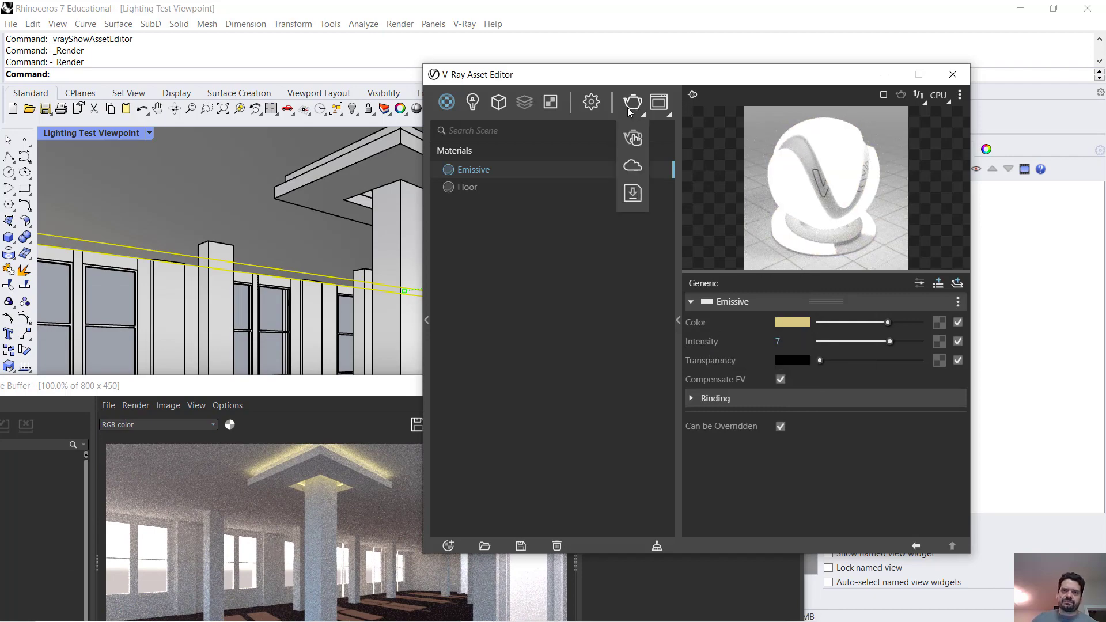
Render the scene with the brighter glow, then stop the render
{"action": "left_click", "coordinate": [632, 103]}
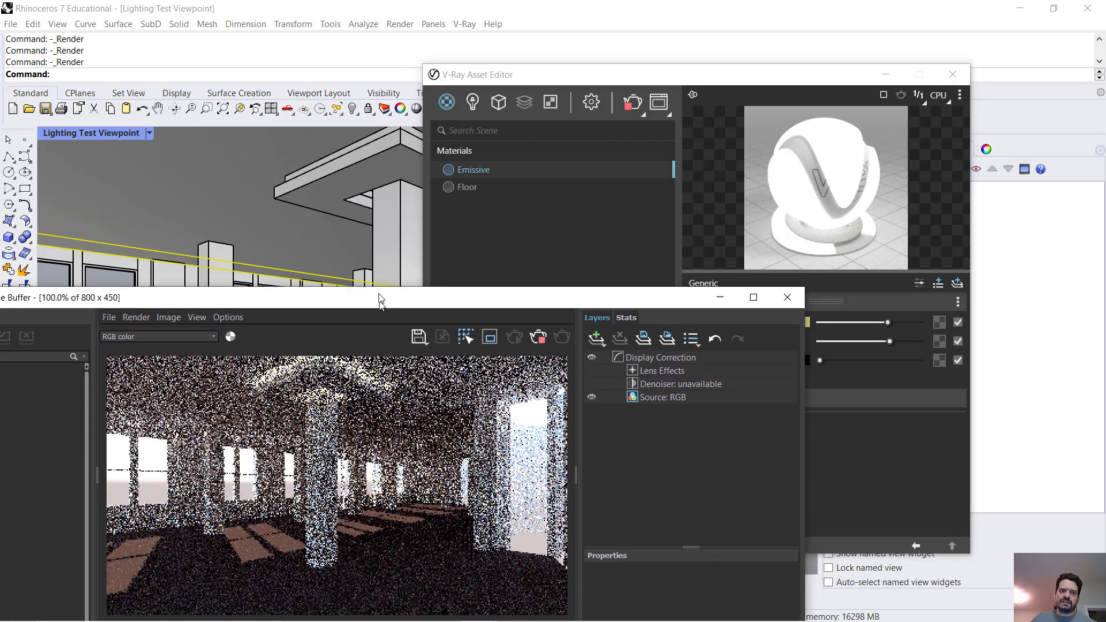
{"action": "left_click_drag", "start_coordinate": [378, 292], "coordinate": [385, 242]}
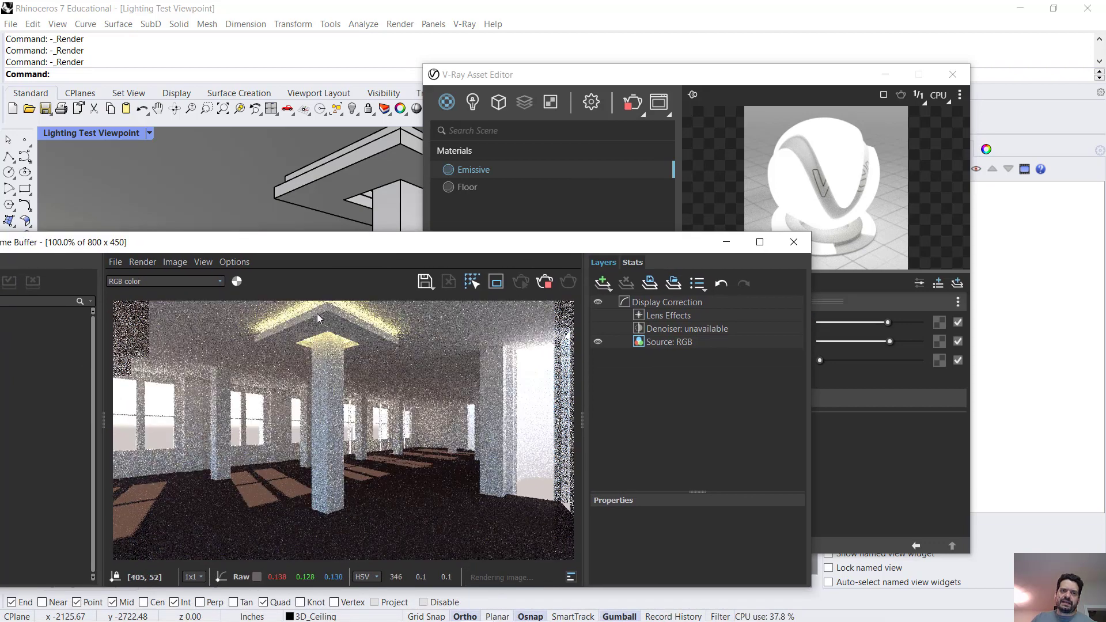
{"action": "left_click", "coordinate": [641, 107]}
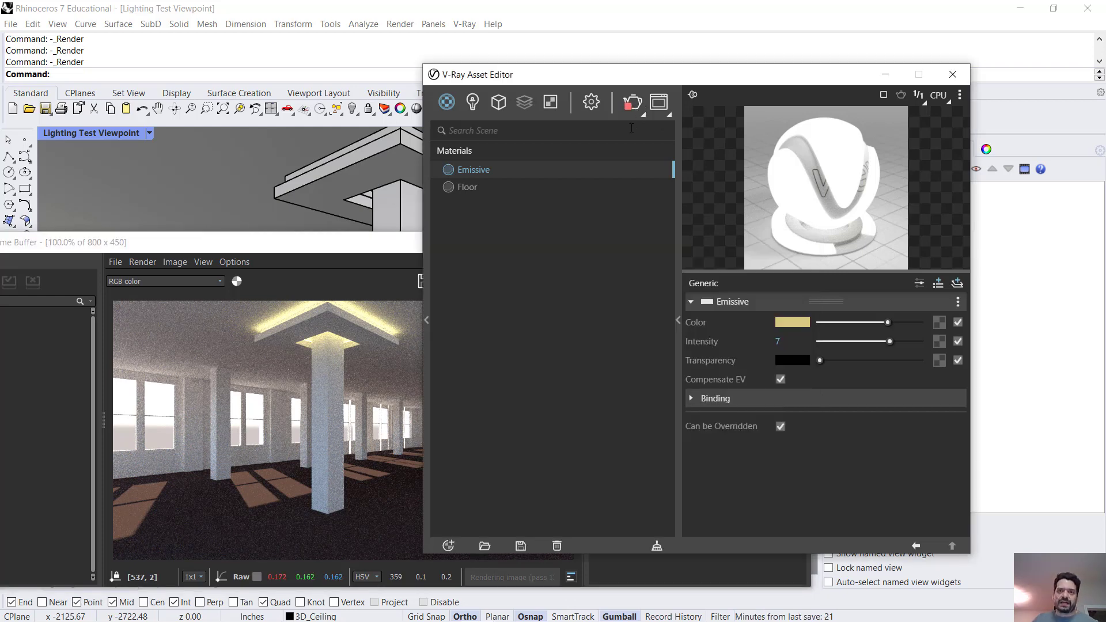
Lower the Emissive intensity to 2
{"action": "double_click", "coordinate": [794, 337]}
{"action": "type", "text": "2"}
{"action": "key", "text": "Return"}
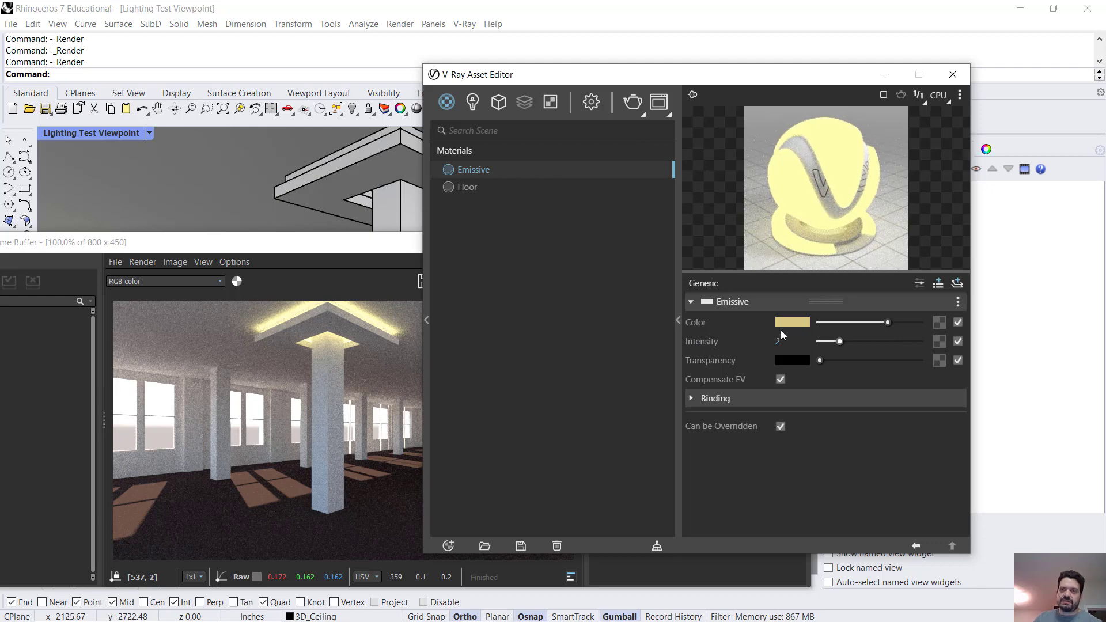
Lighten the Emissive colour to a near-white warm tone and re-render the interior
{"action": "left_click", "coordinate": [787, 324]}
{"action": "left_click_drag", "start_coordinate": [361, 225], "coordinate": [344, 215]}
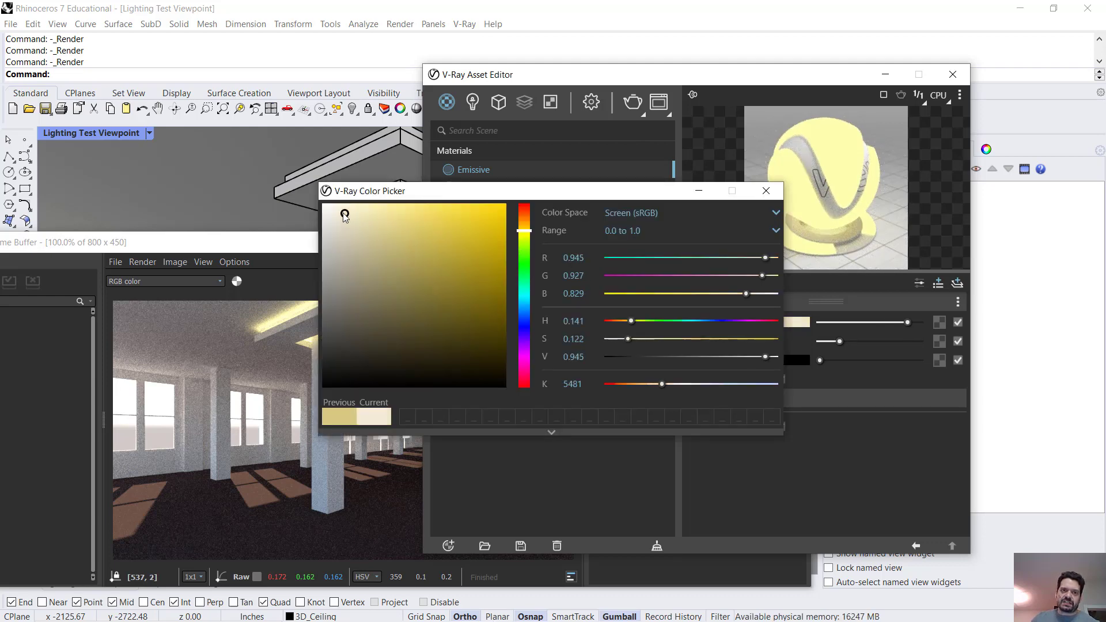
{"action": "left_click", "coordinate": [766, 190]}
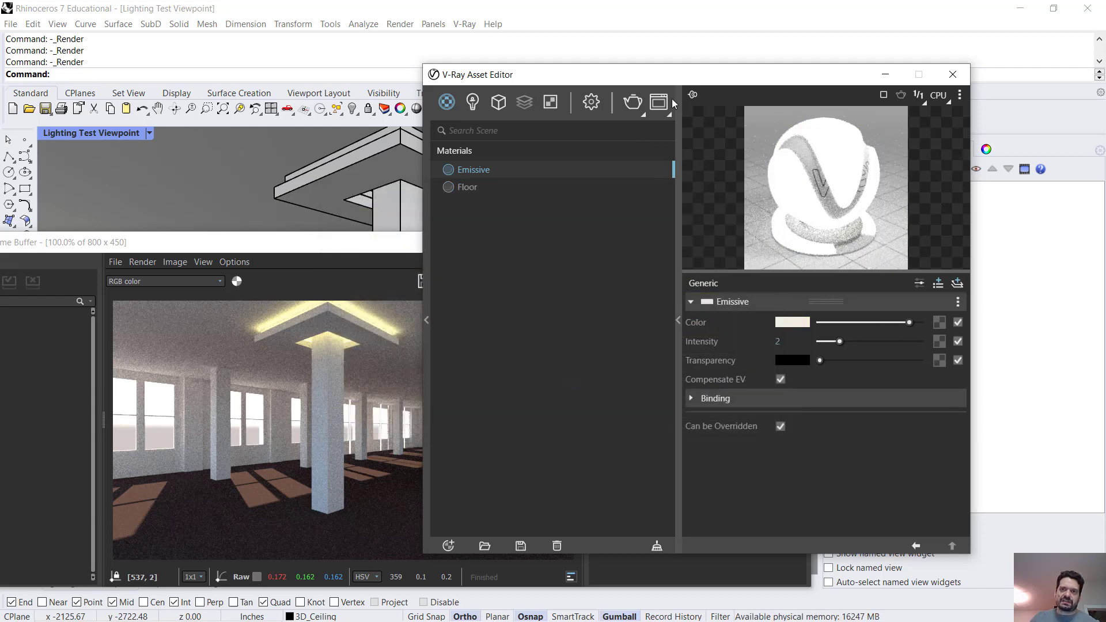
{"action": "left_click", "coordinate": [634, 103]}
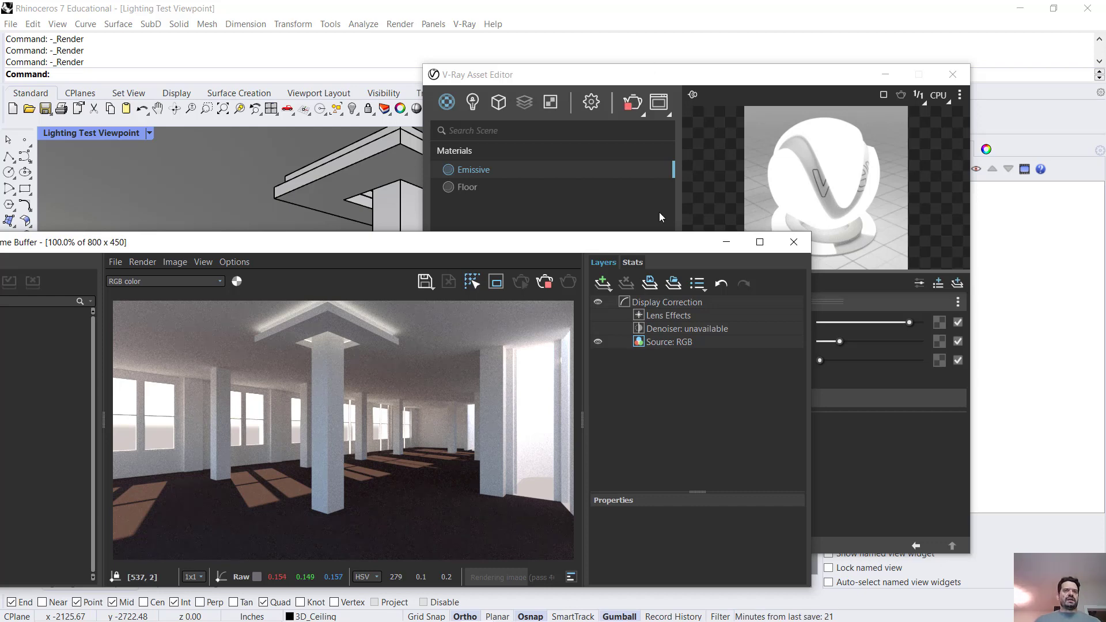
{"action": "left_click_drag", "start_coordinate": [542, 244], "coordinate": [625, 177]}
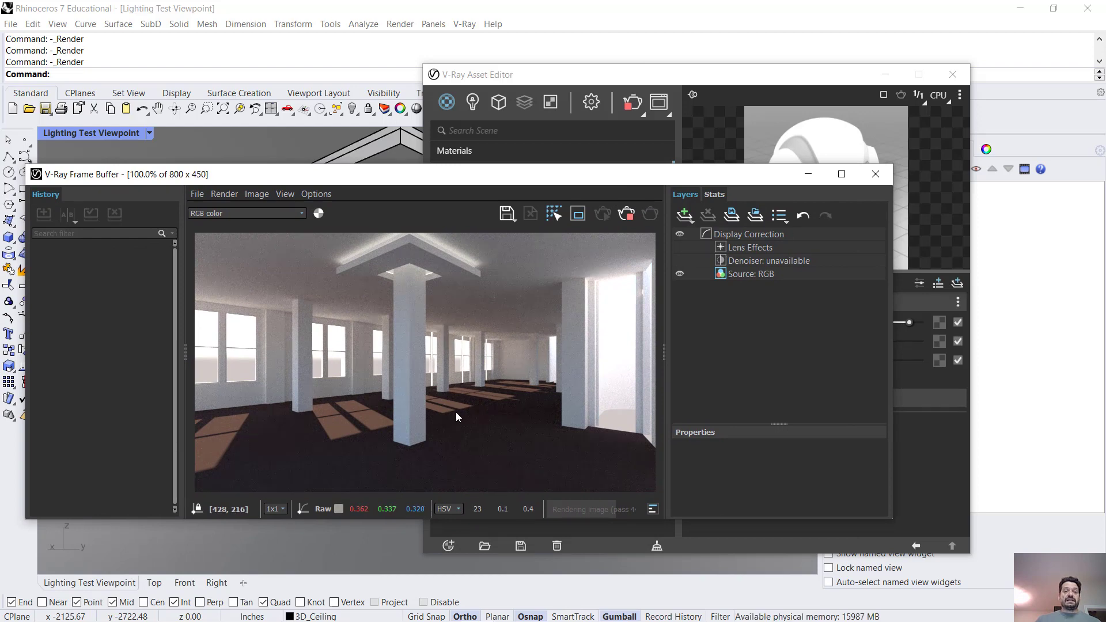
{"action": "left_click_drag", "start_coordinate": [529, 175], "coordinate": [549, 215]}
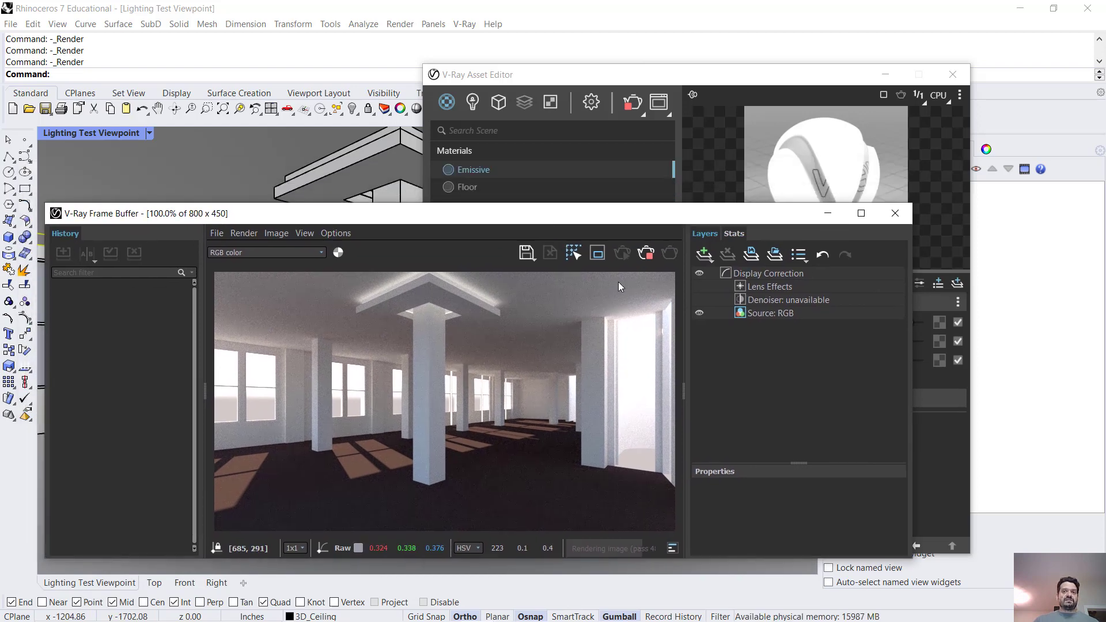
{"action": "mouse_move", "coordinate": [680, 619]}
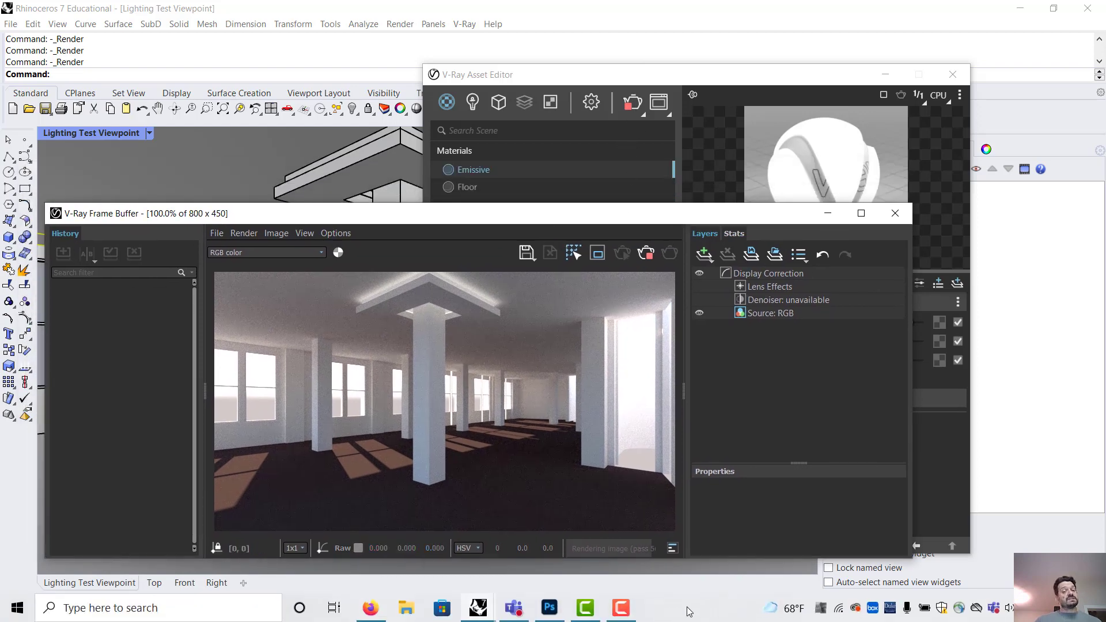